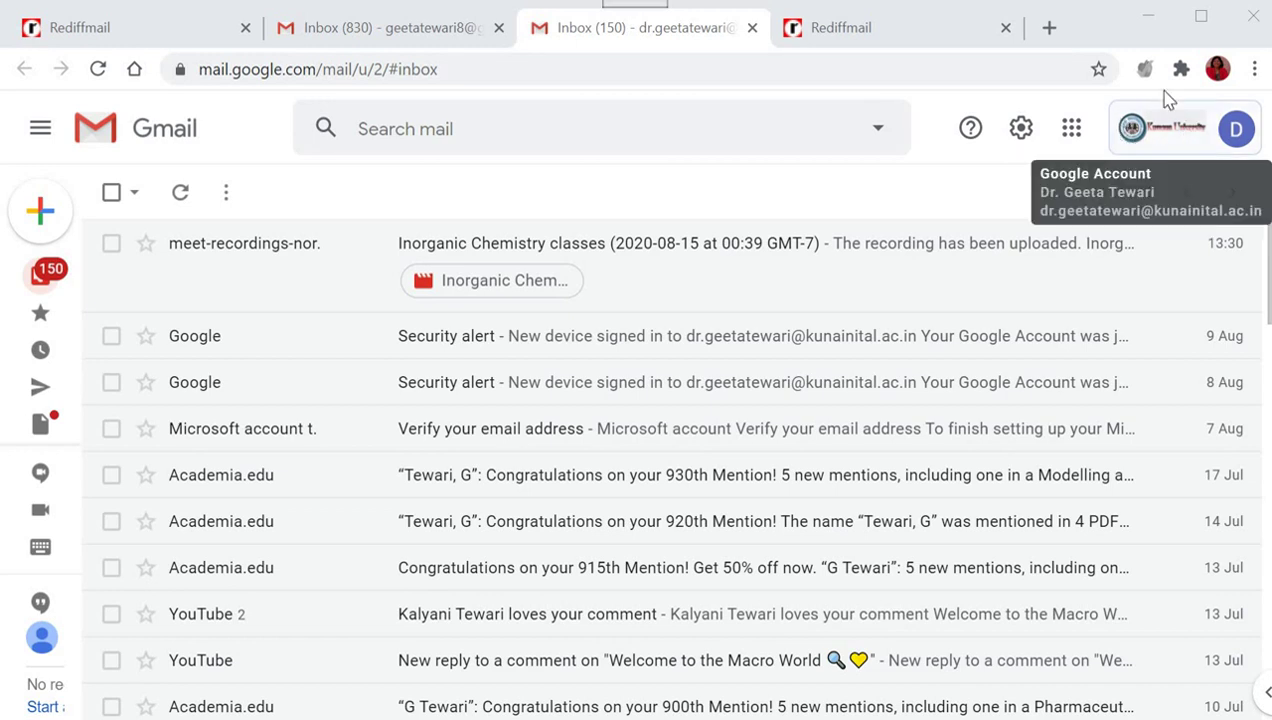
Switch from the Gmail inbox to Google Calendar.
left_click(1100, 190)
left_click(1000, 173)
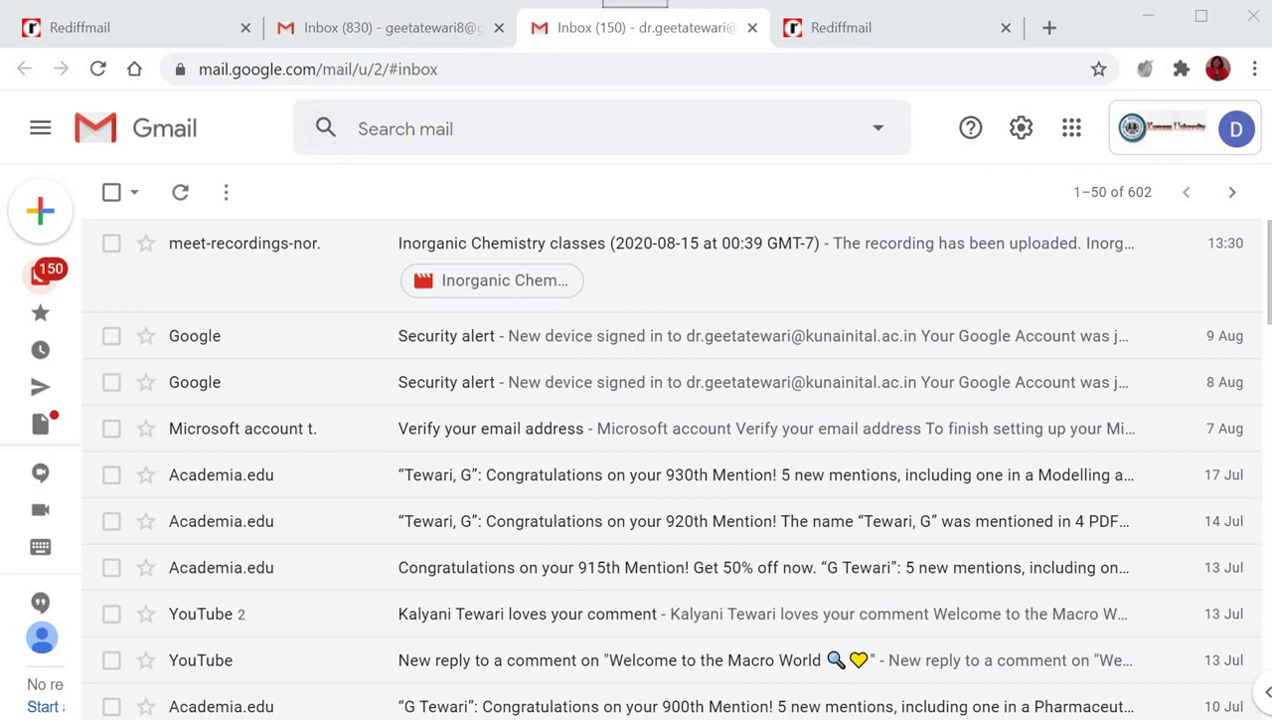
left_click(1073, 128)
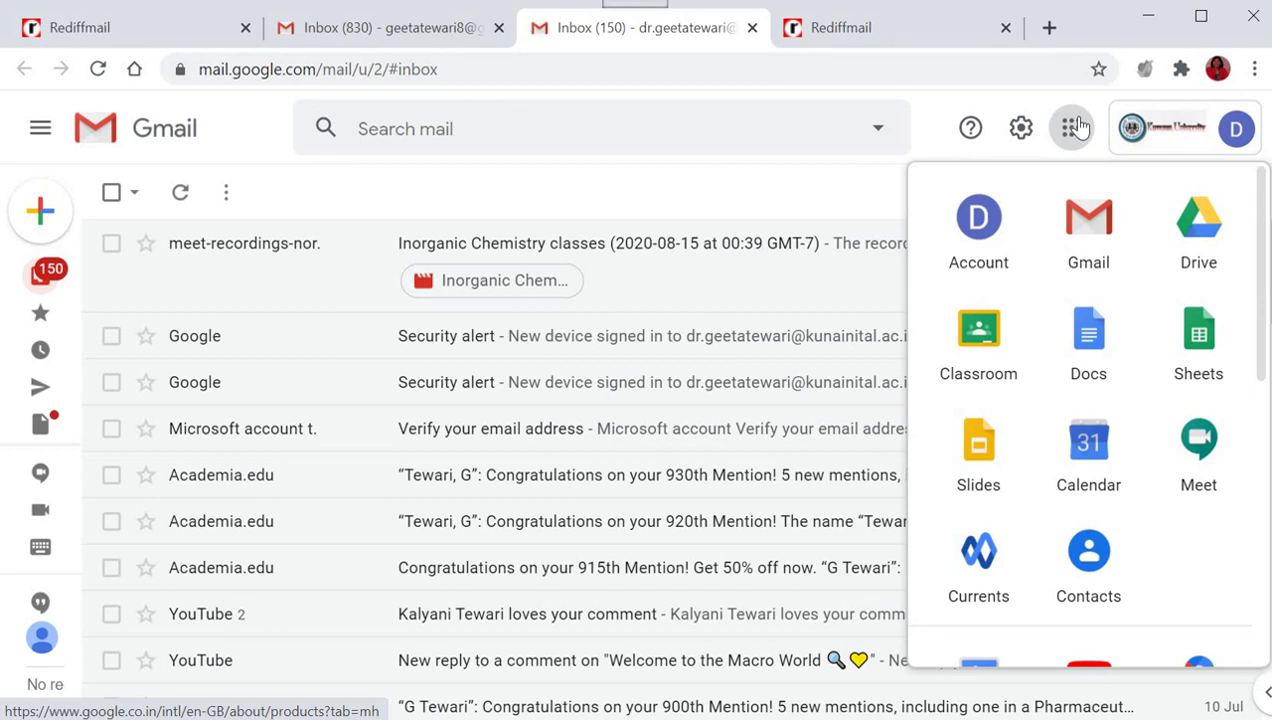
left_click(1087, 462)
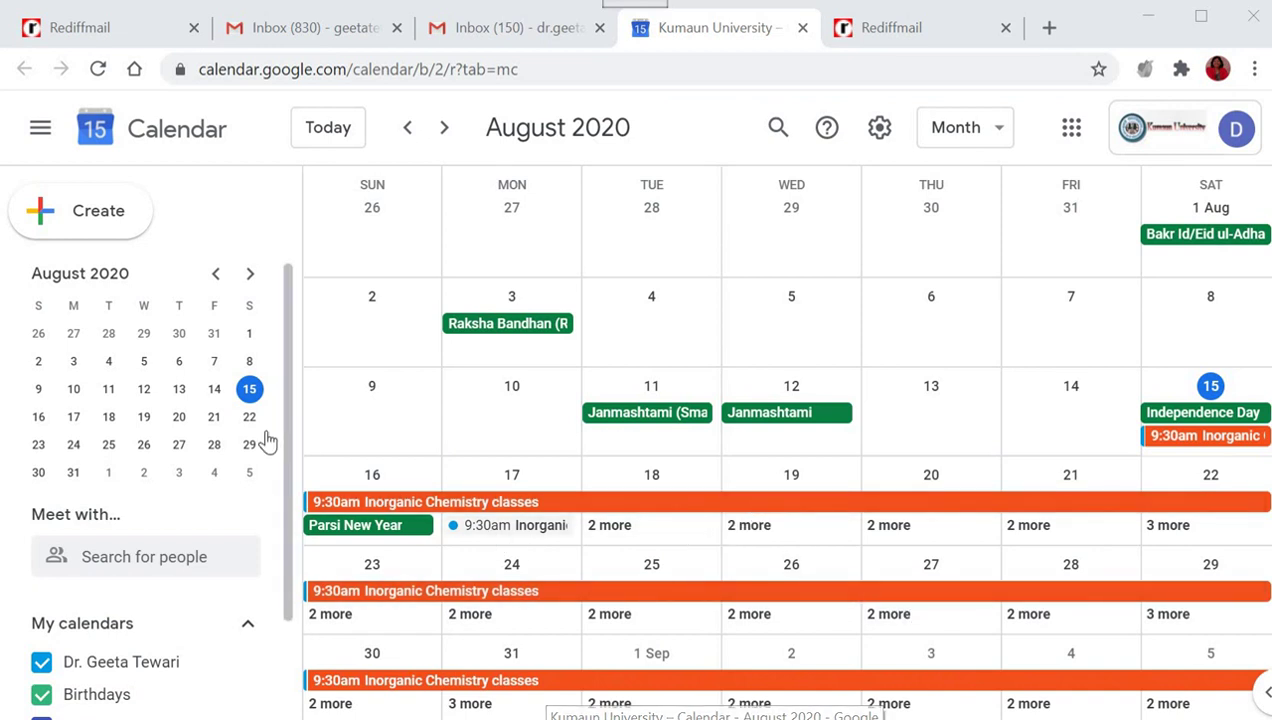
Create a new calendar event titled "g suite test meeting".
left_click(102, 215)
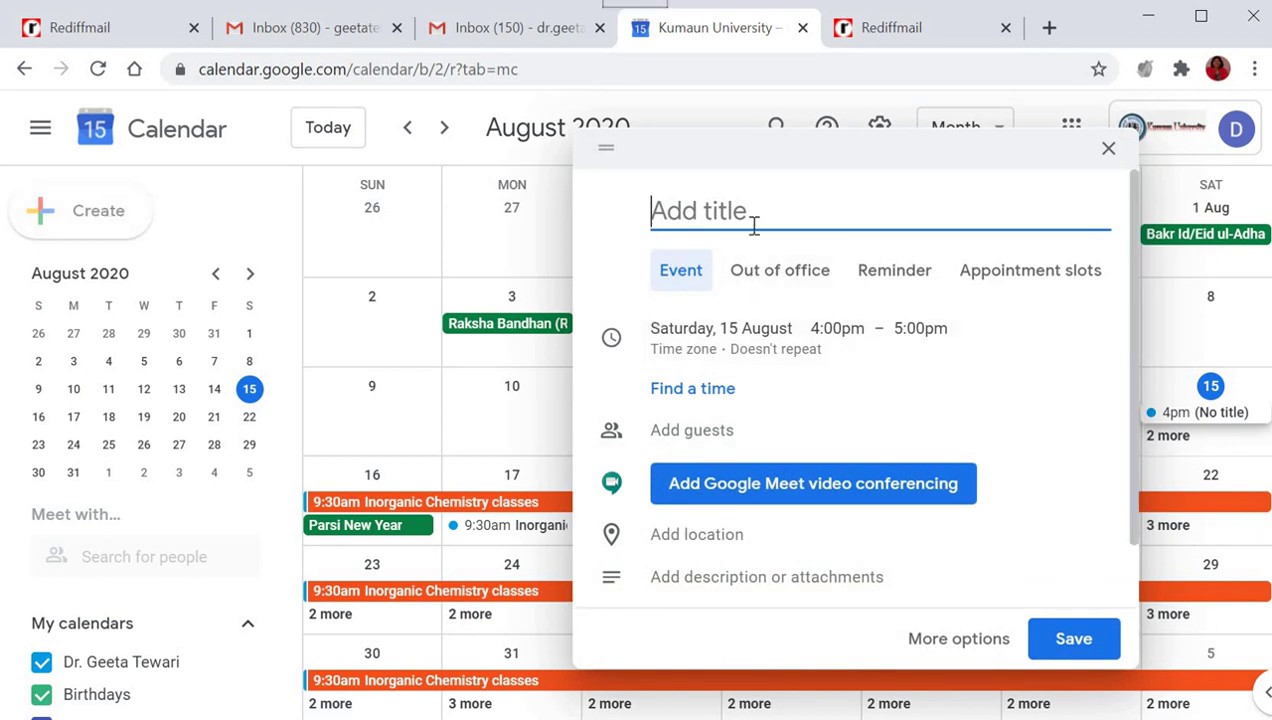
type("g s")
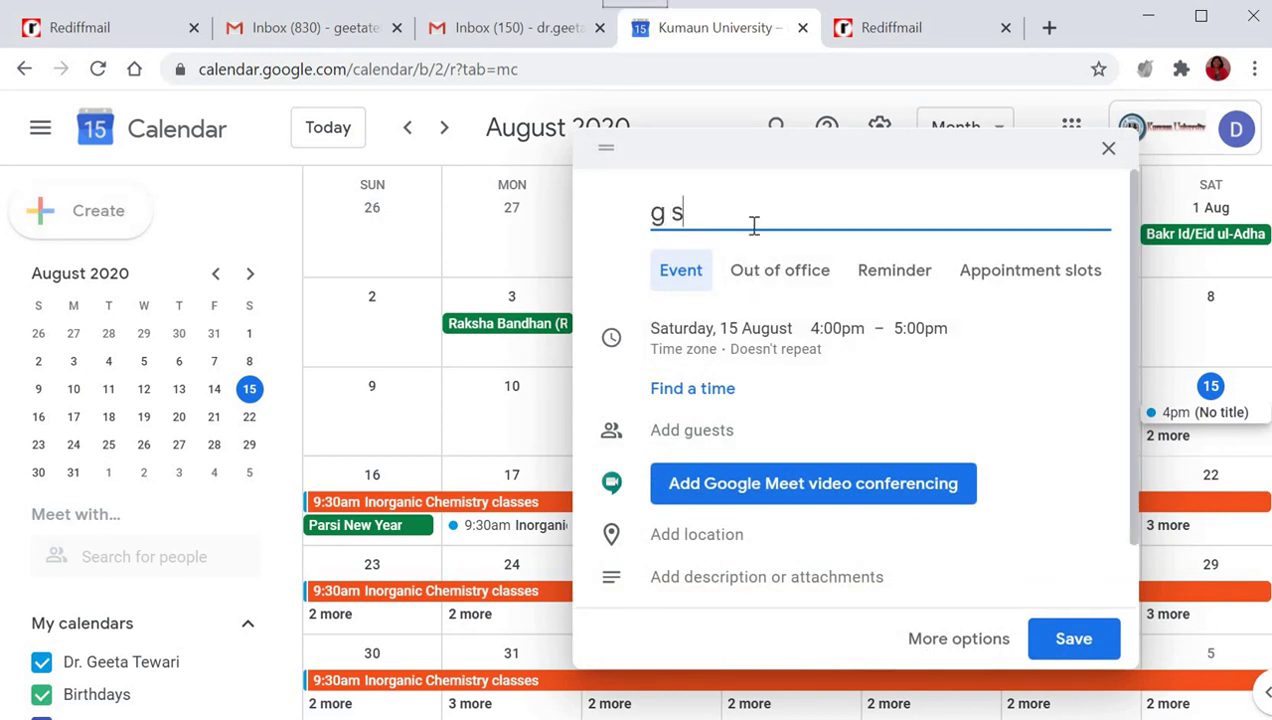
type("uite test meeting")
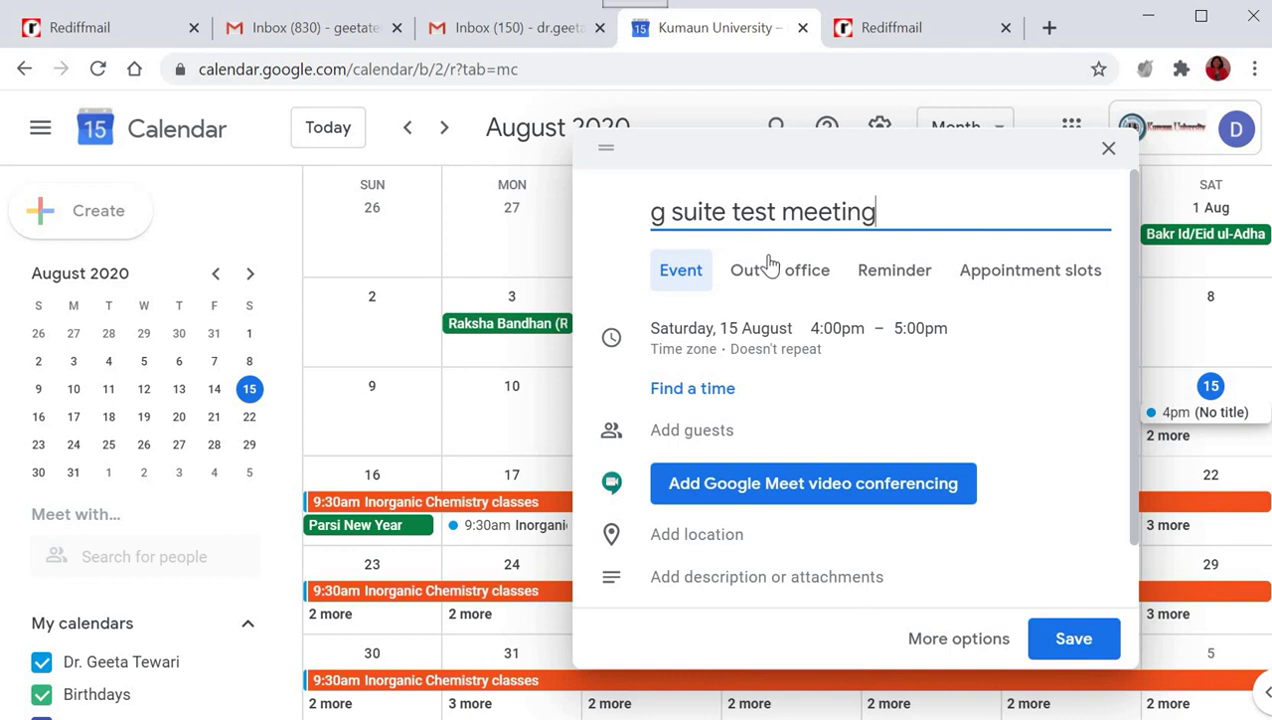
left_click(740, 328)
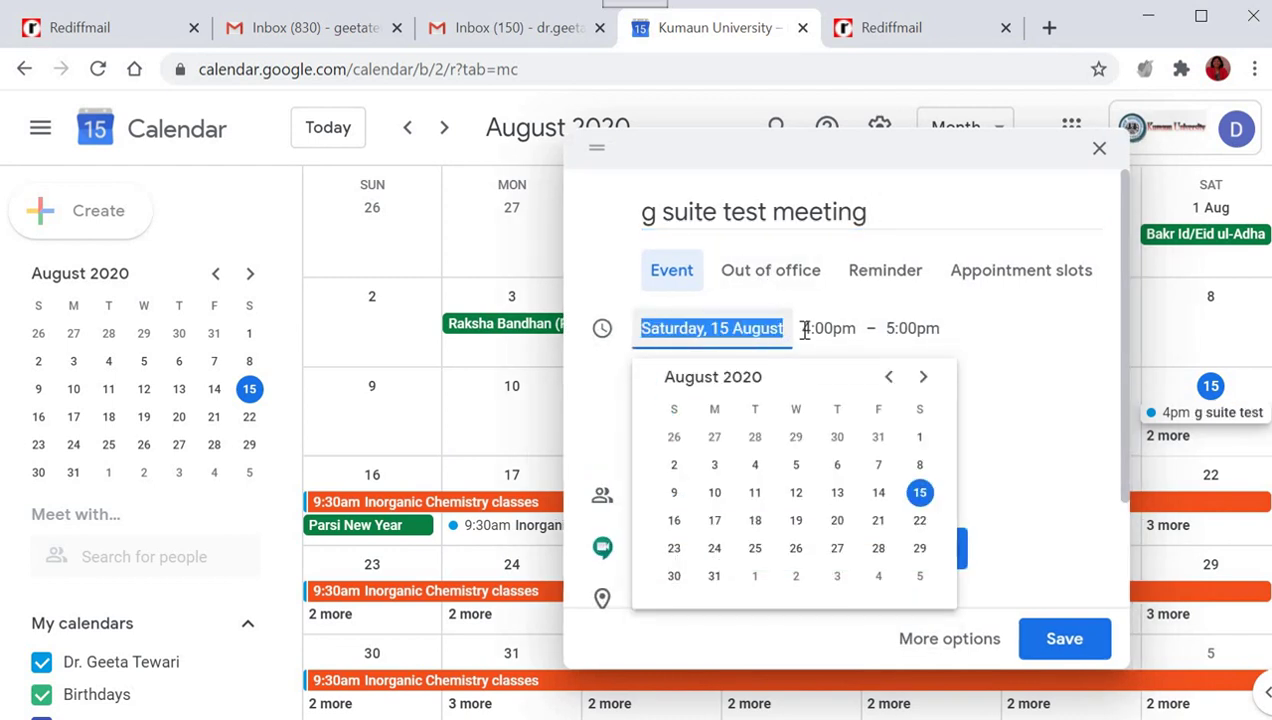
left_click(1017, 357)
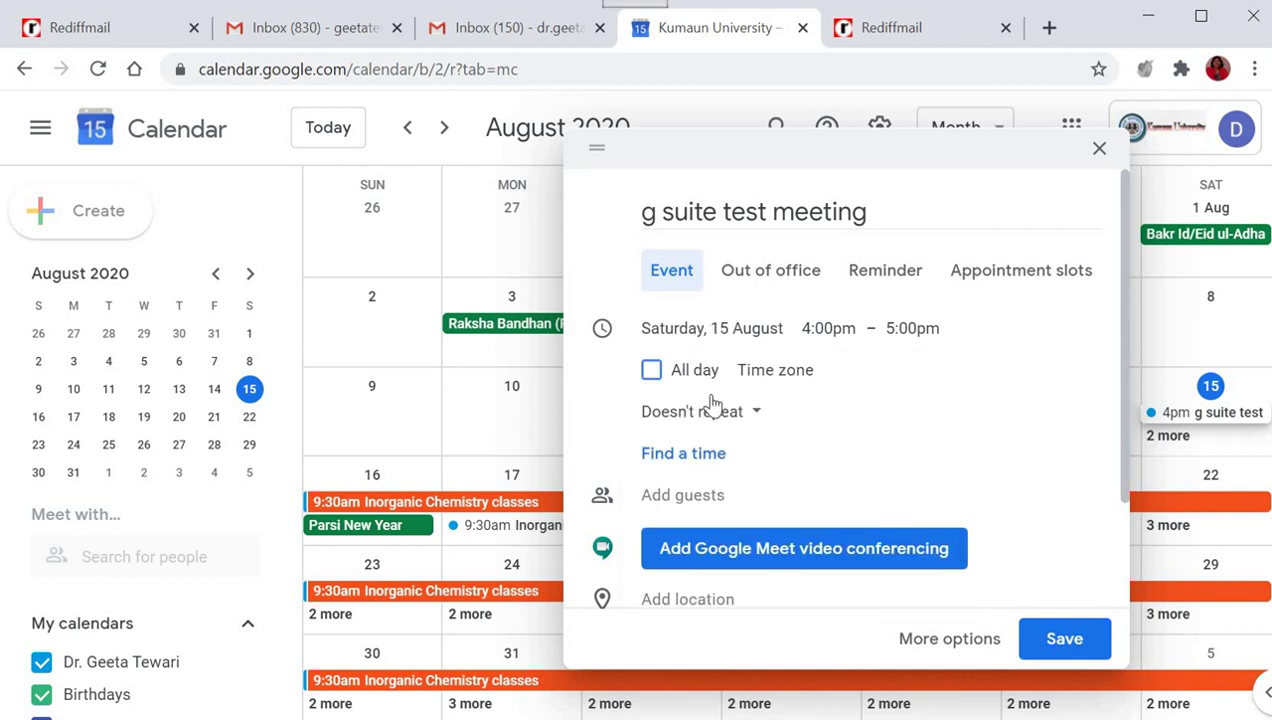
left_click(651, 370)
left_click(849, 330)
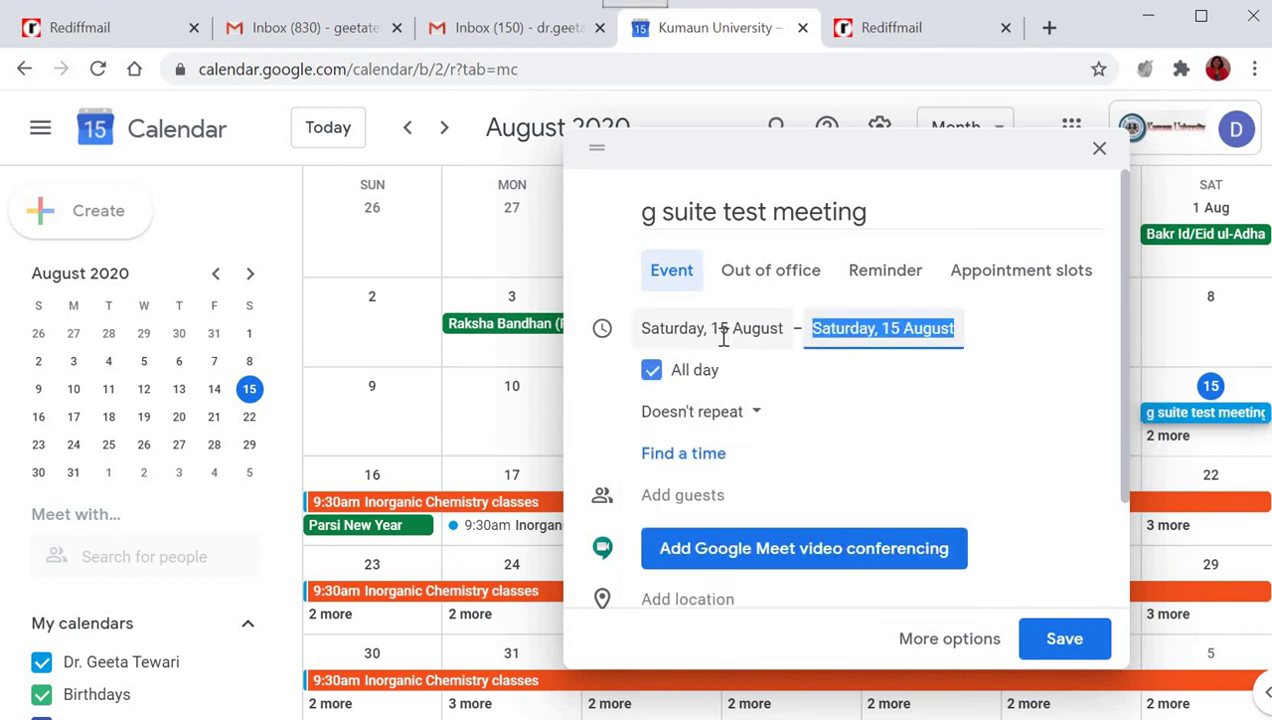
left_click(652, 373)
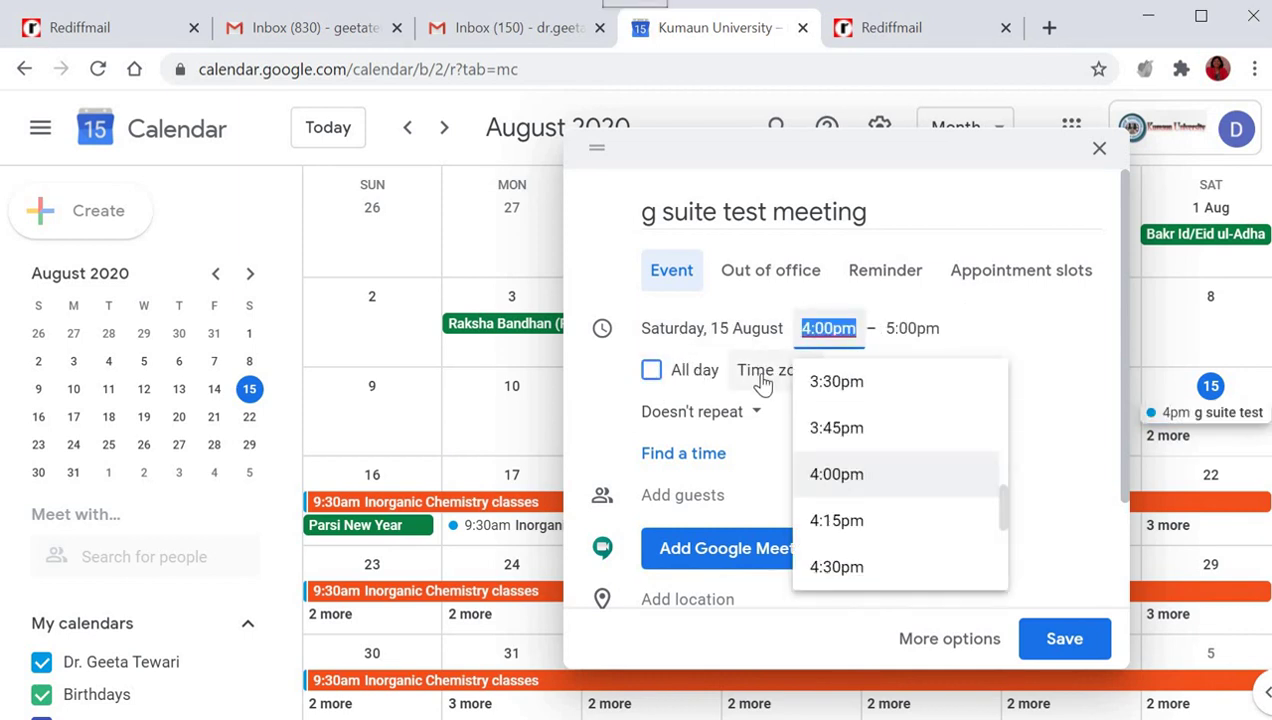
Set the event's end date to Wednesday, 19 August, and keep it as a timed event instead of all day.
left_click(651, 370)
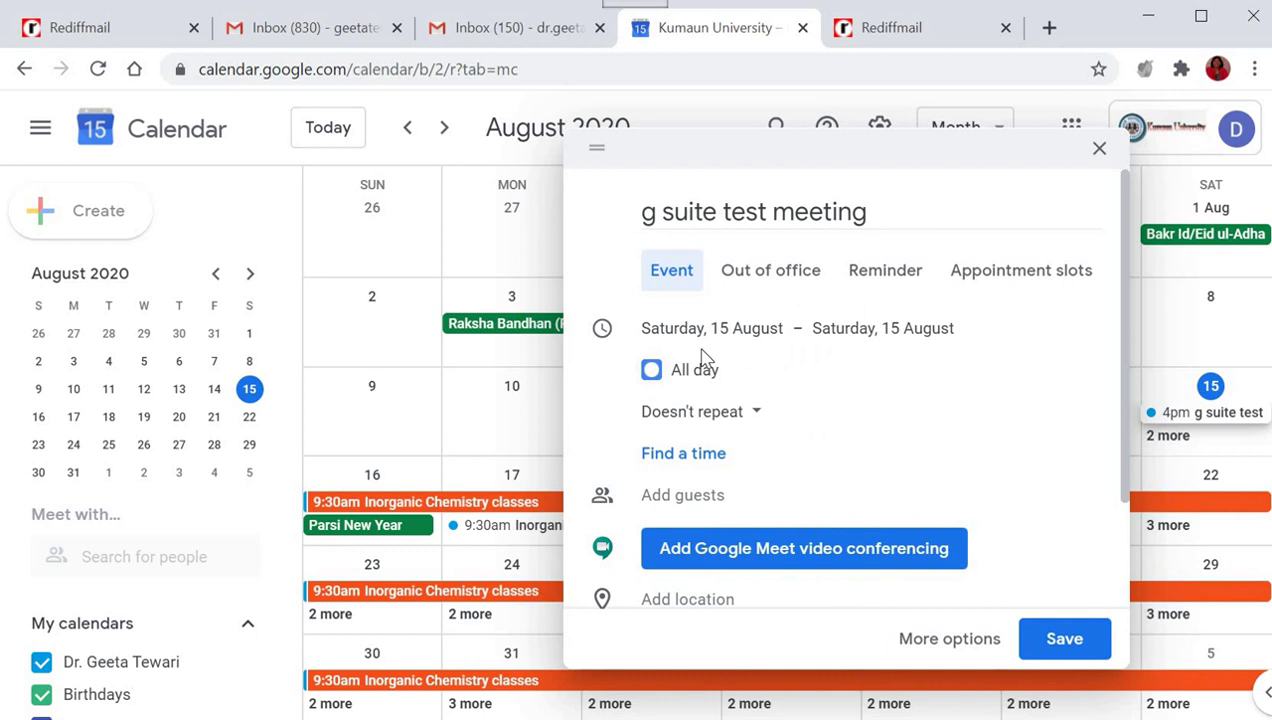
left_click(876, 332)
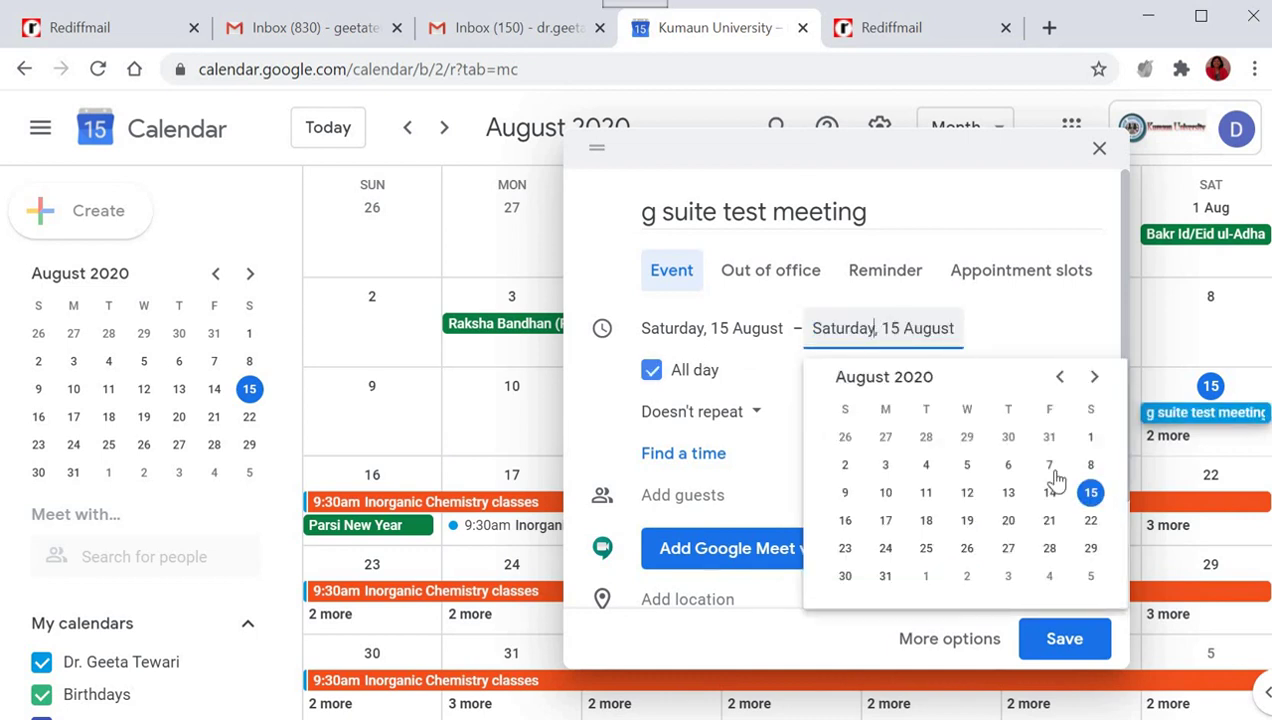
left_click(967, 520)
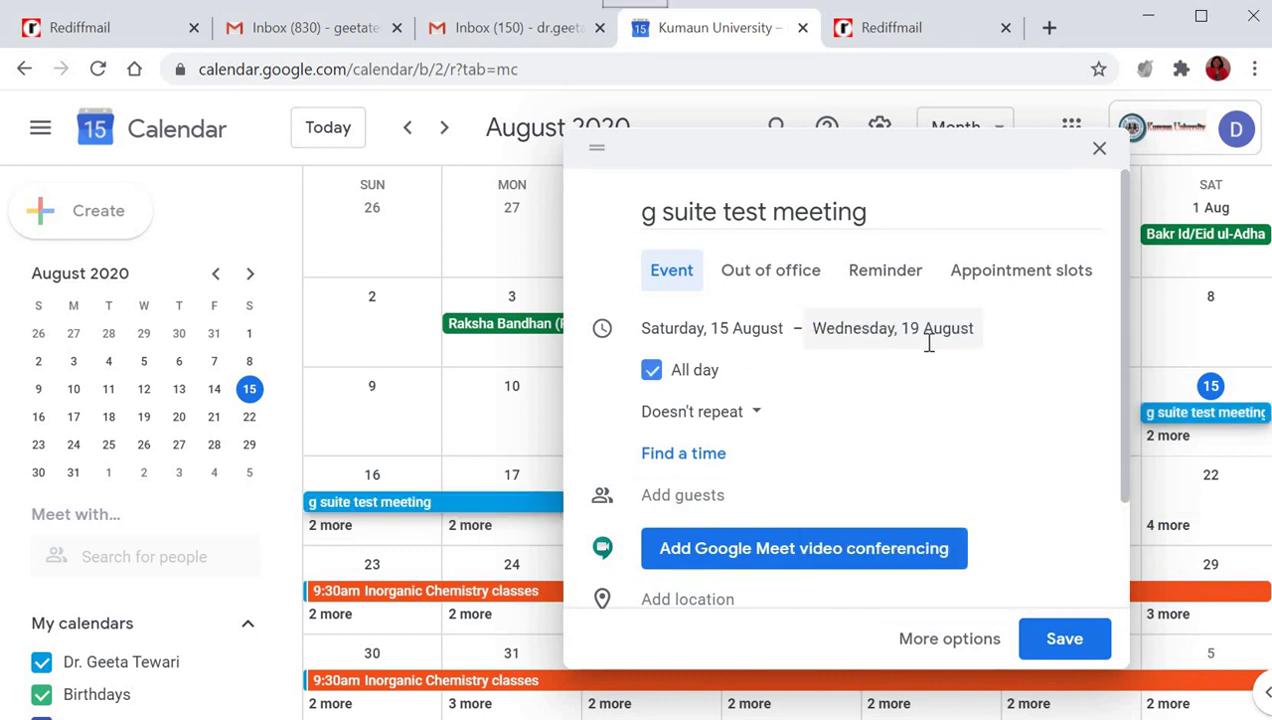
left_click(659, 388)
left_click(776, 338)
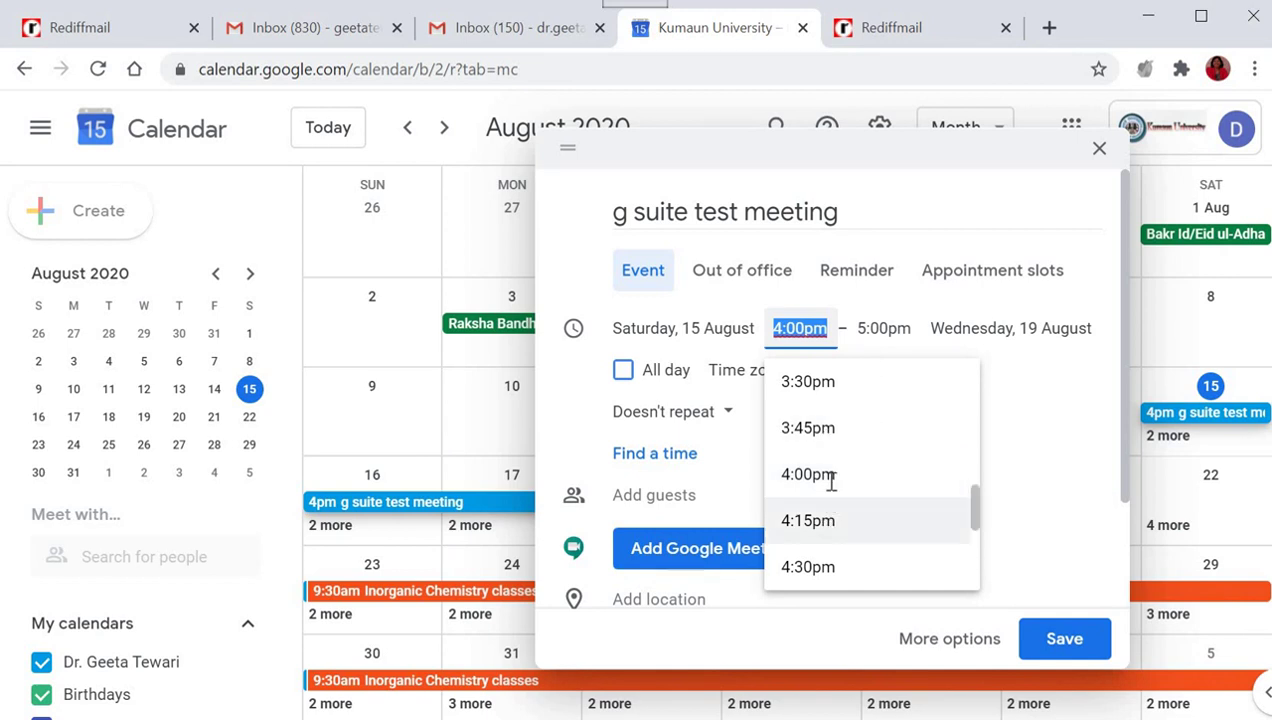
left_click(1031, 477)
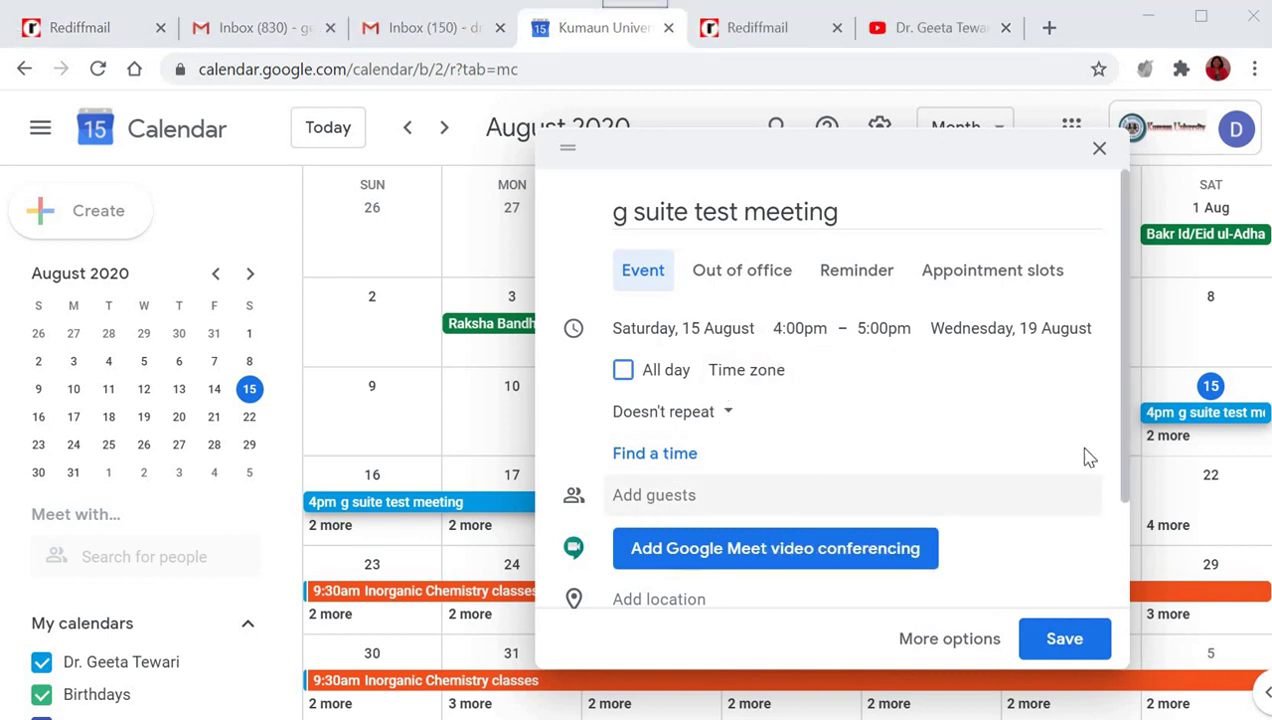
Add Google Meet video conferencing to the event and expand its joining details.
scroll(1127, 490, "down", 1)
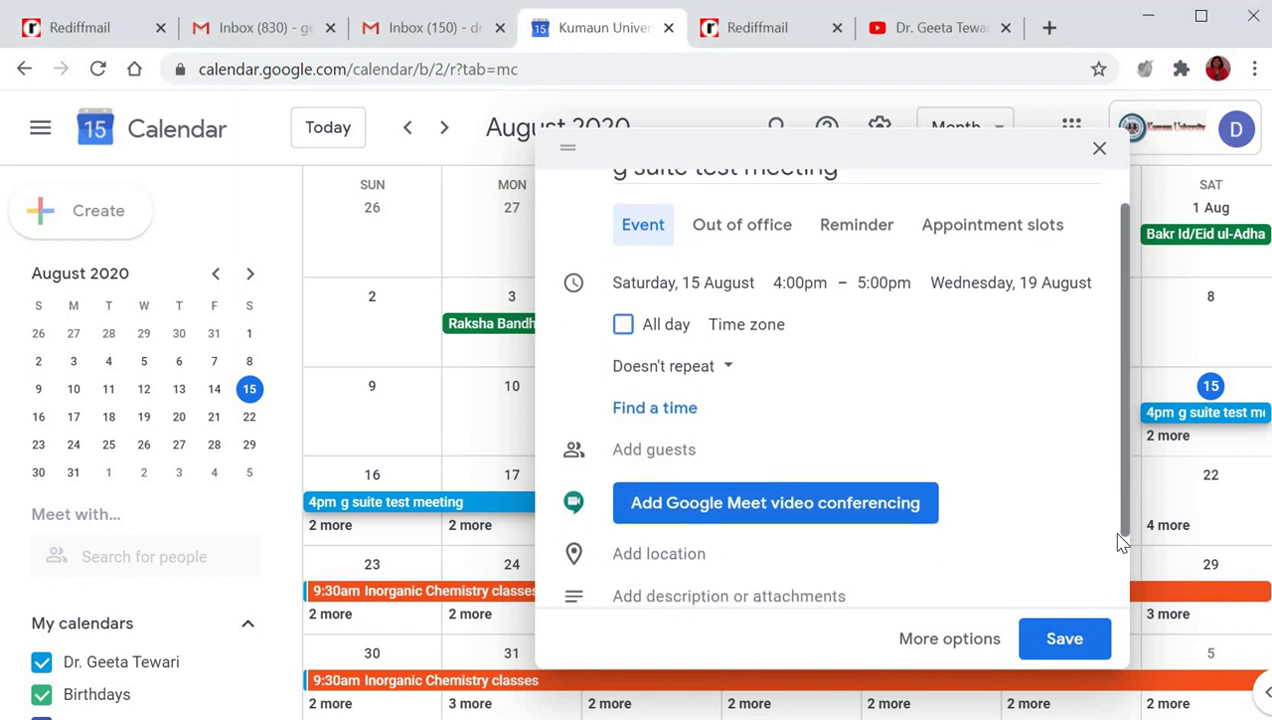
left_click(877, 462)
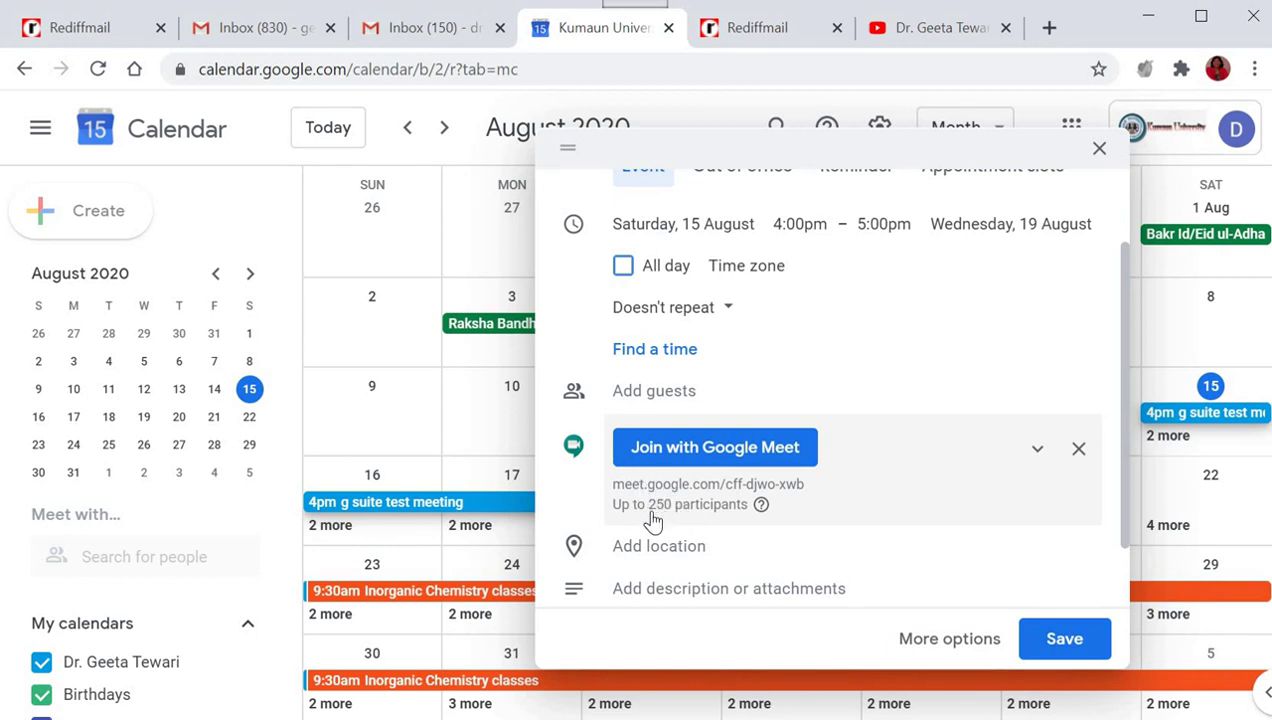
left_click(1034, 449)
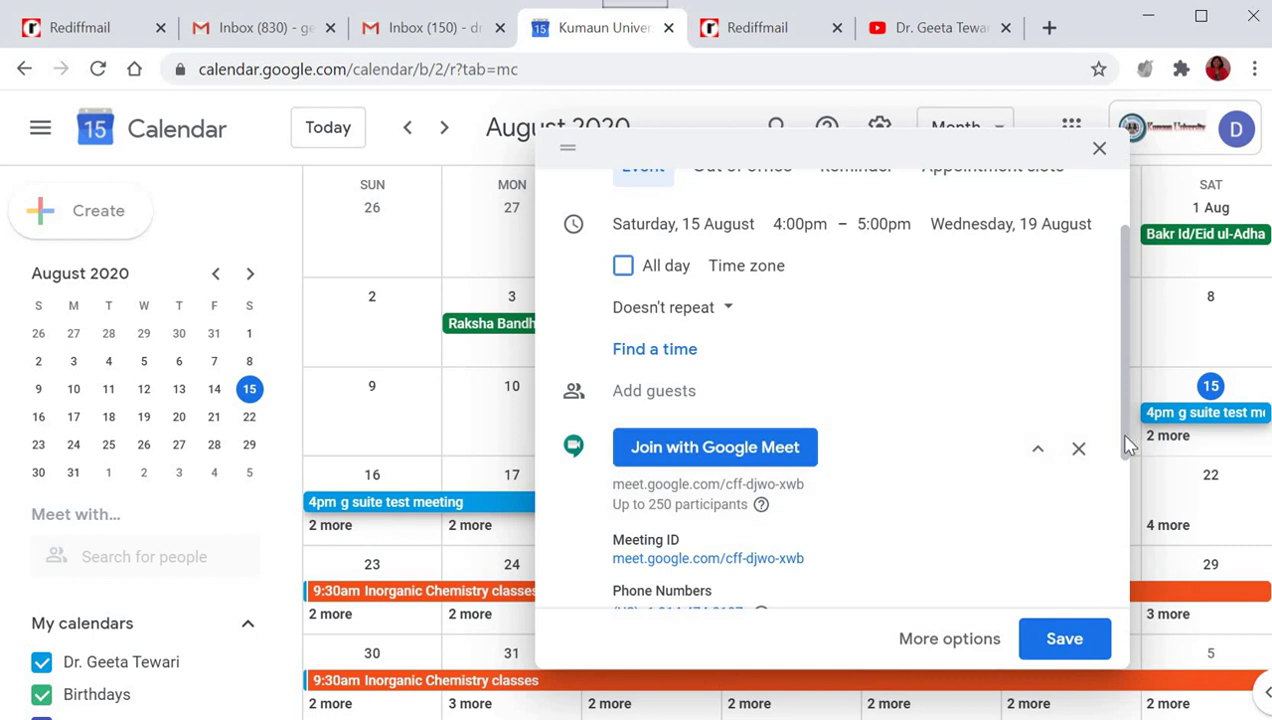
left_click_drag(1125, 444, 1102, 604)
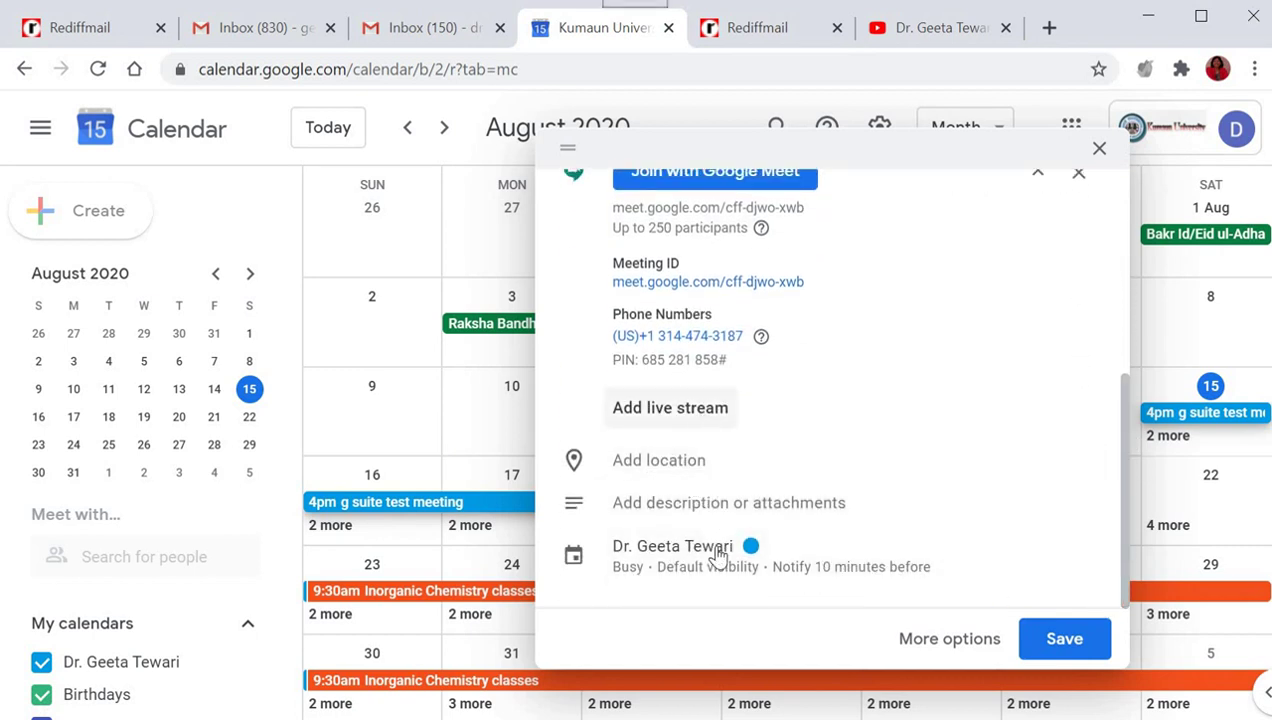
Open the event's full editing page and add two suggested contacts as guests, one Rediffmail and one Gmail address.
left_click(955, 639)
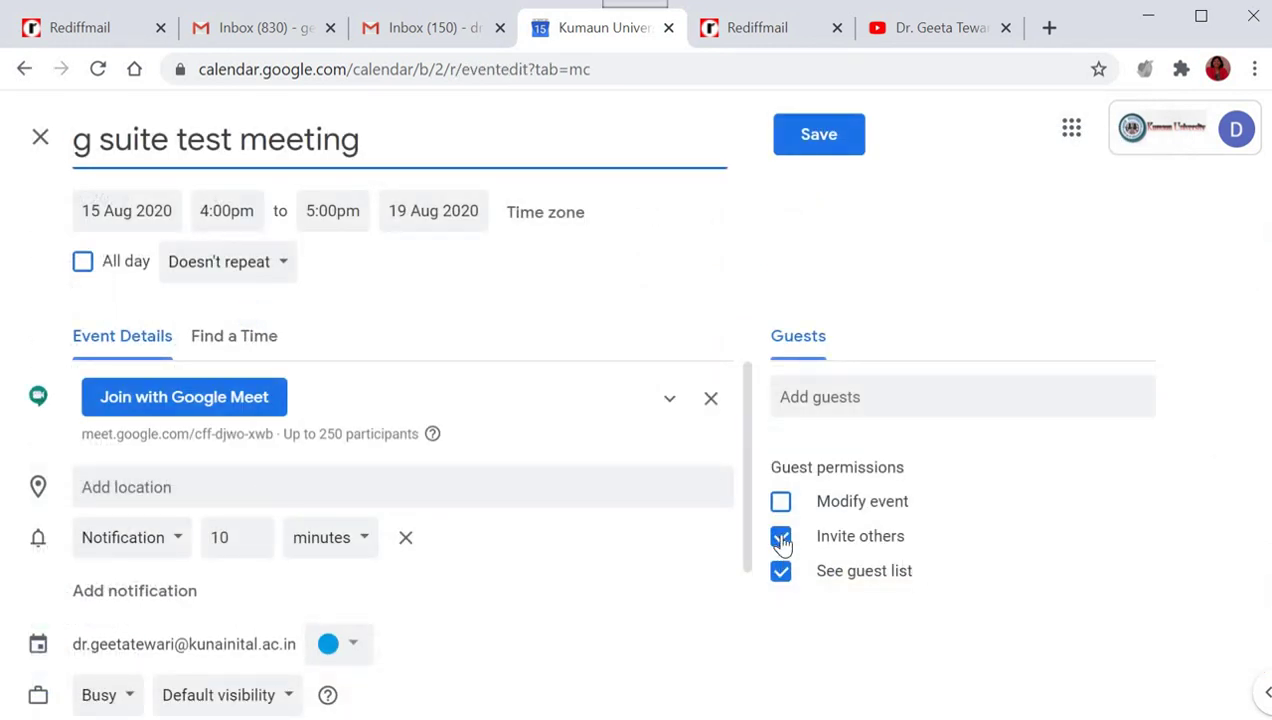
left_click(839, 401)
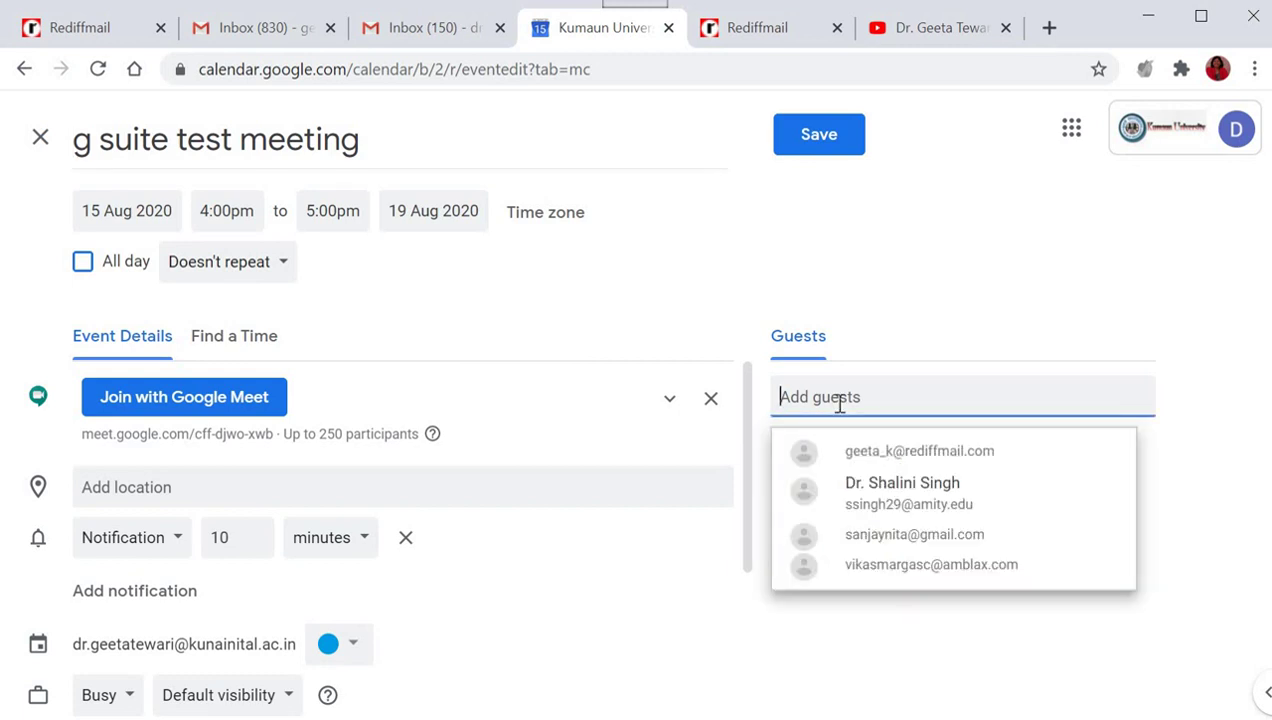
left_click(856, 451)
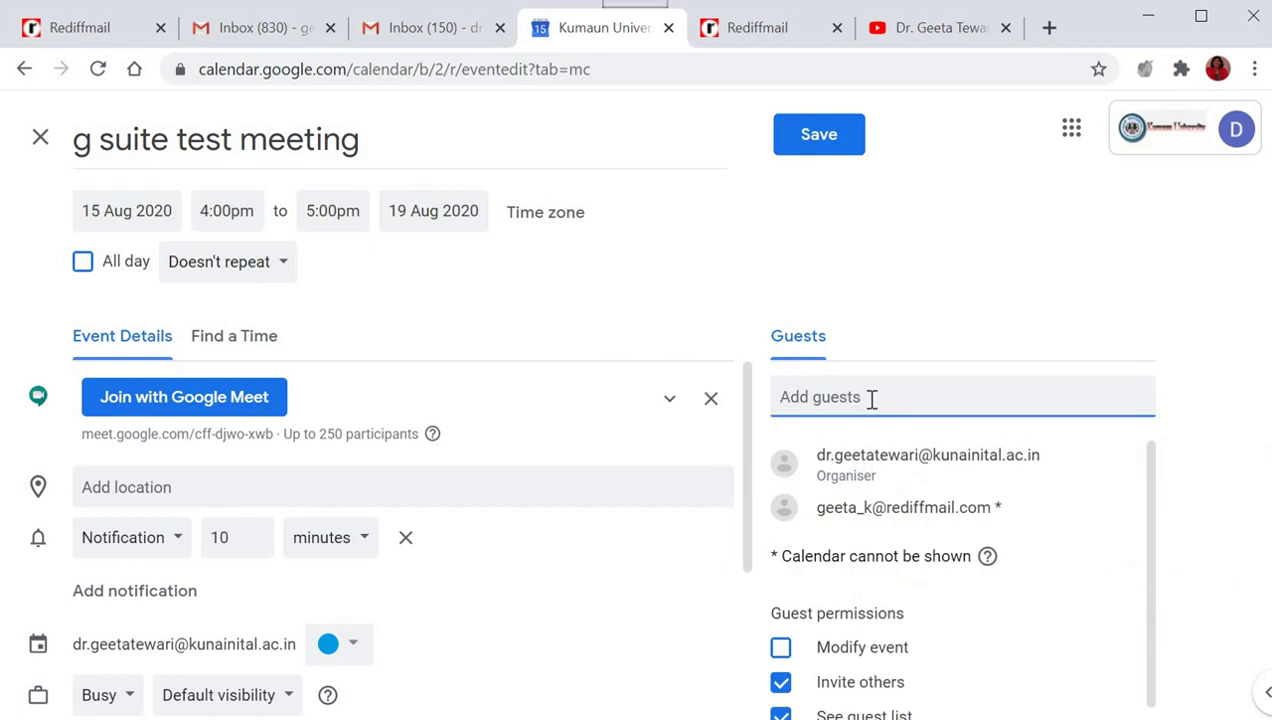
type("gee")
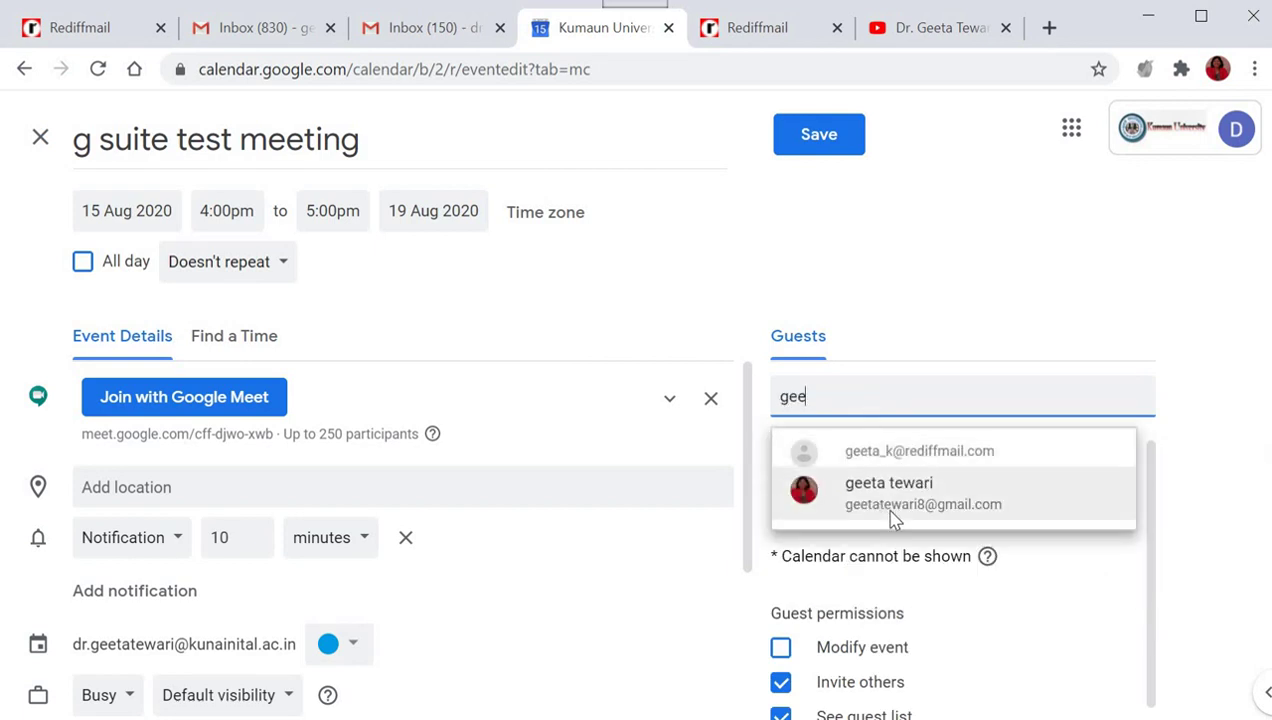
left_click(894, 519)
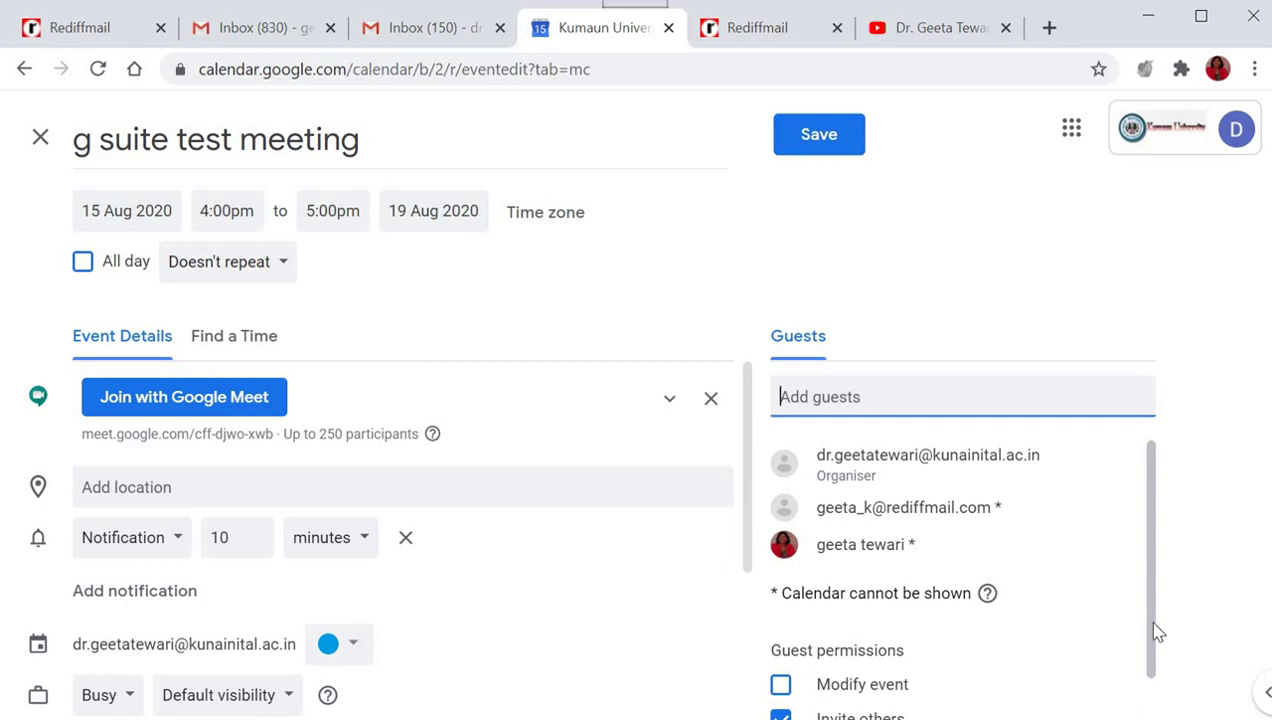
Change the event's colour to purple.
scroll(1152, 672, "down", 1)
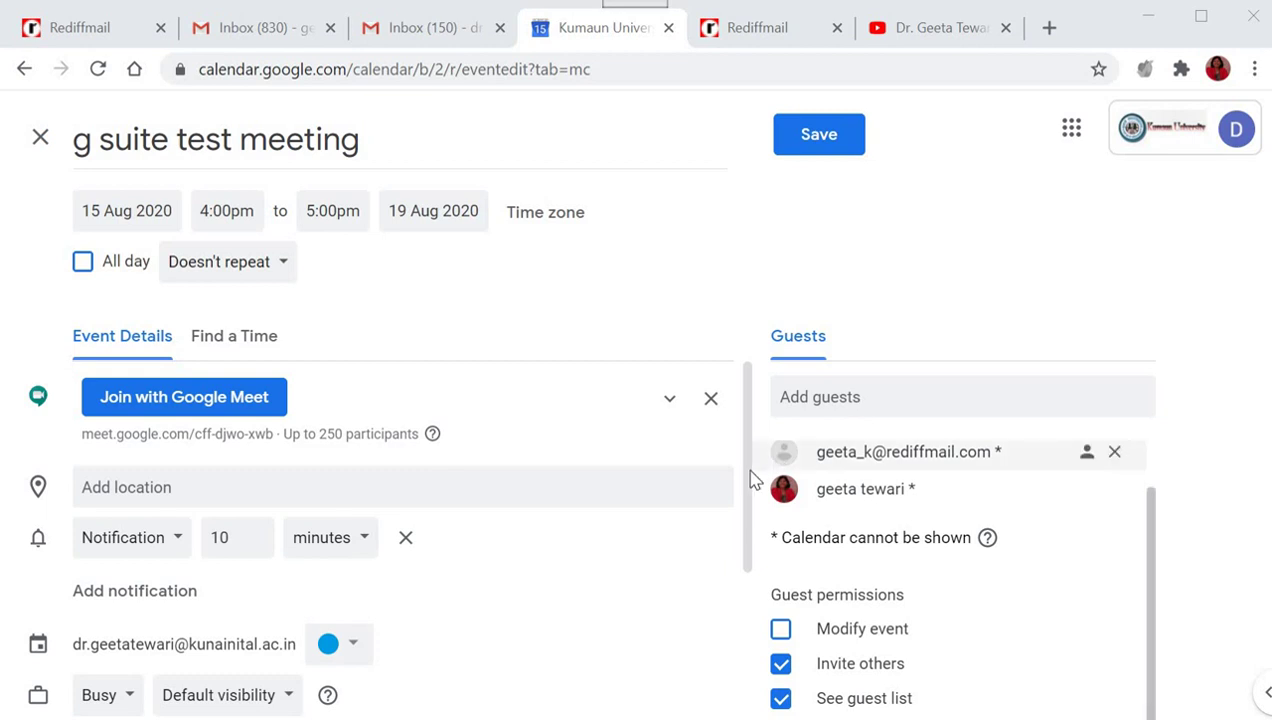
left_click_drag(750, 485, 741, 564)
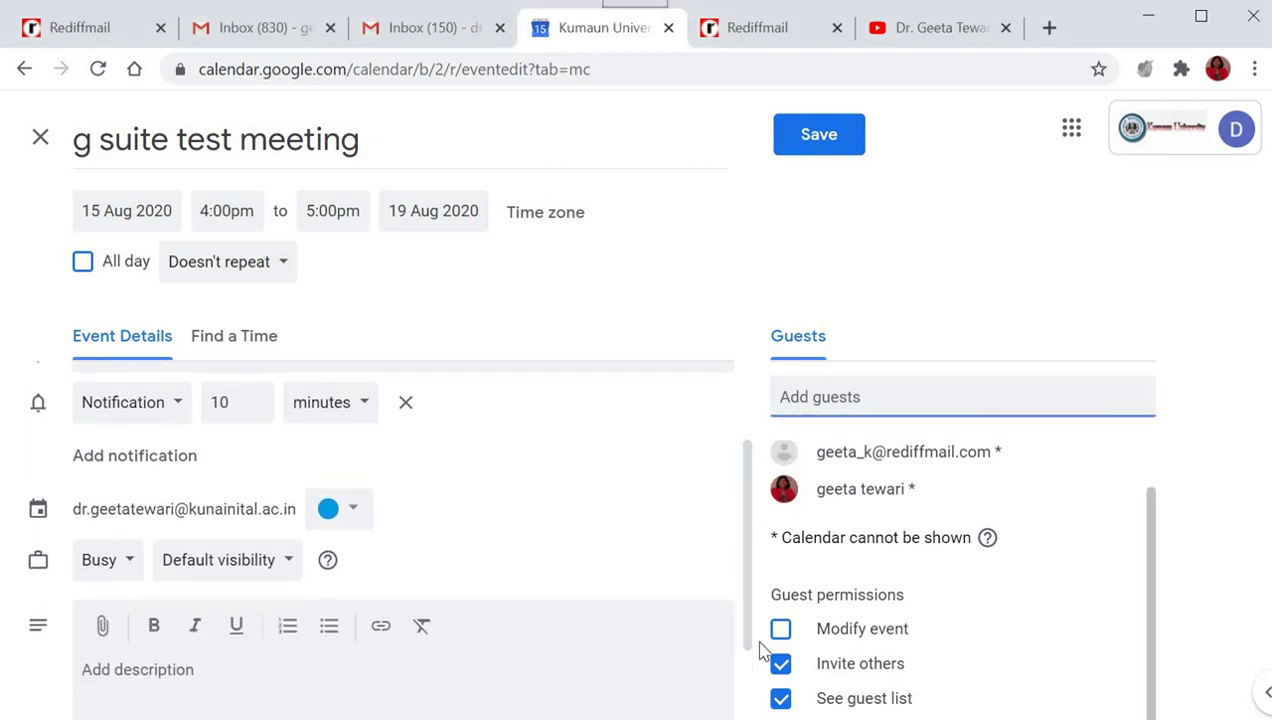
left_click(352, 512)
left_click(355, 622)
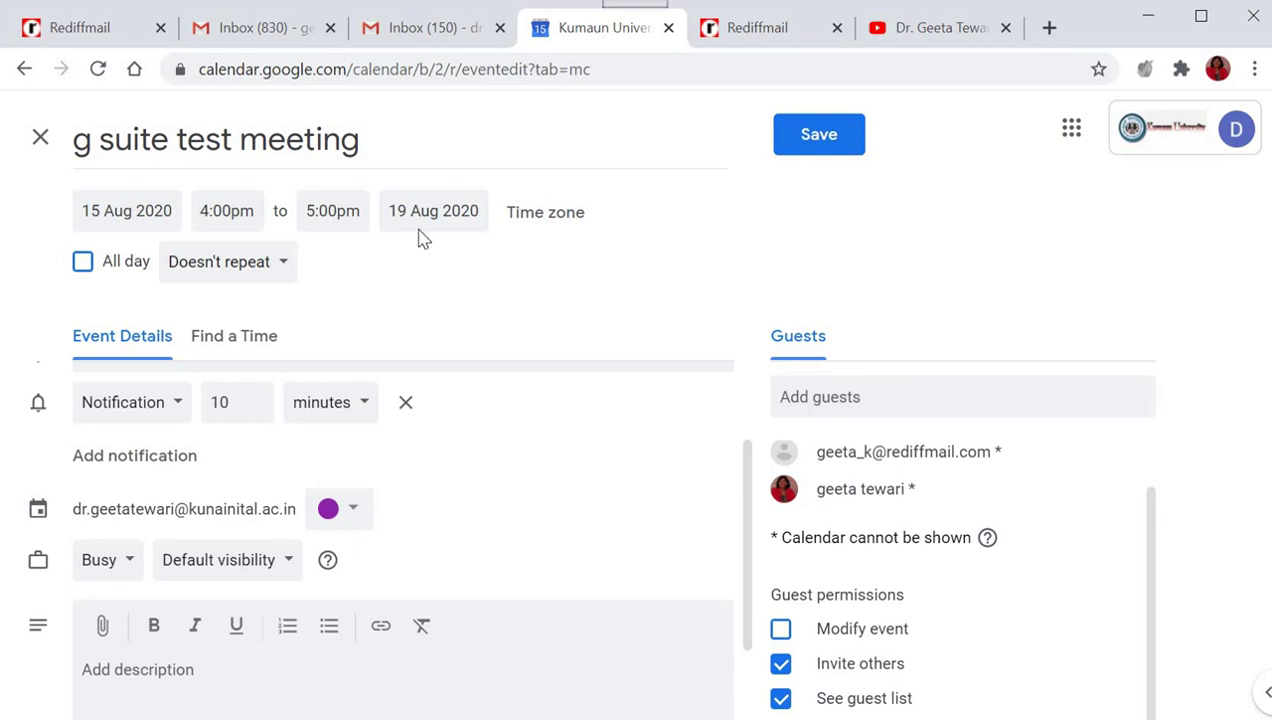
Set the event to repeat daily and its visibility to Public.
left_click(280, 264)
left_click(232, 312)
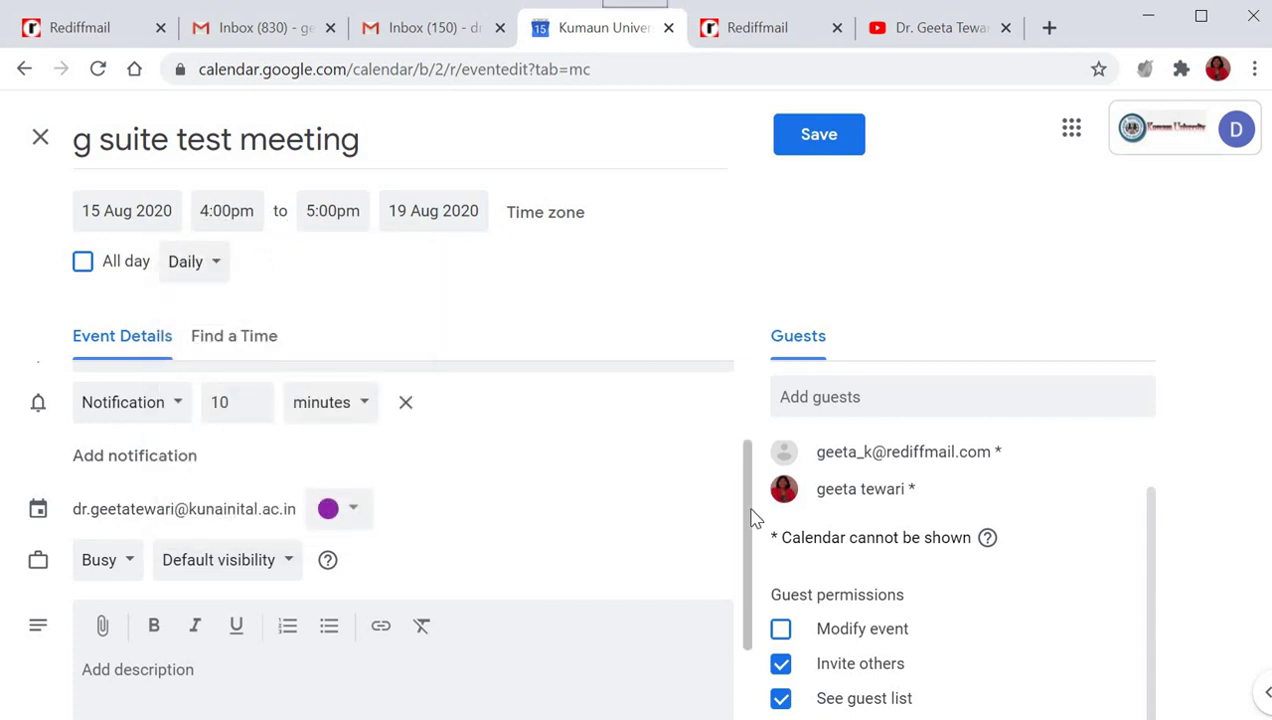
left_click_drag(755, 520, 752, 624)
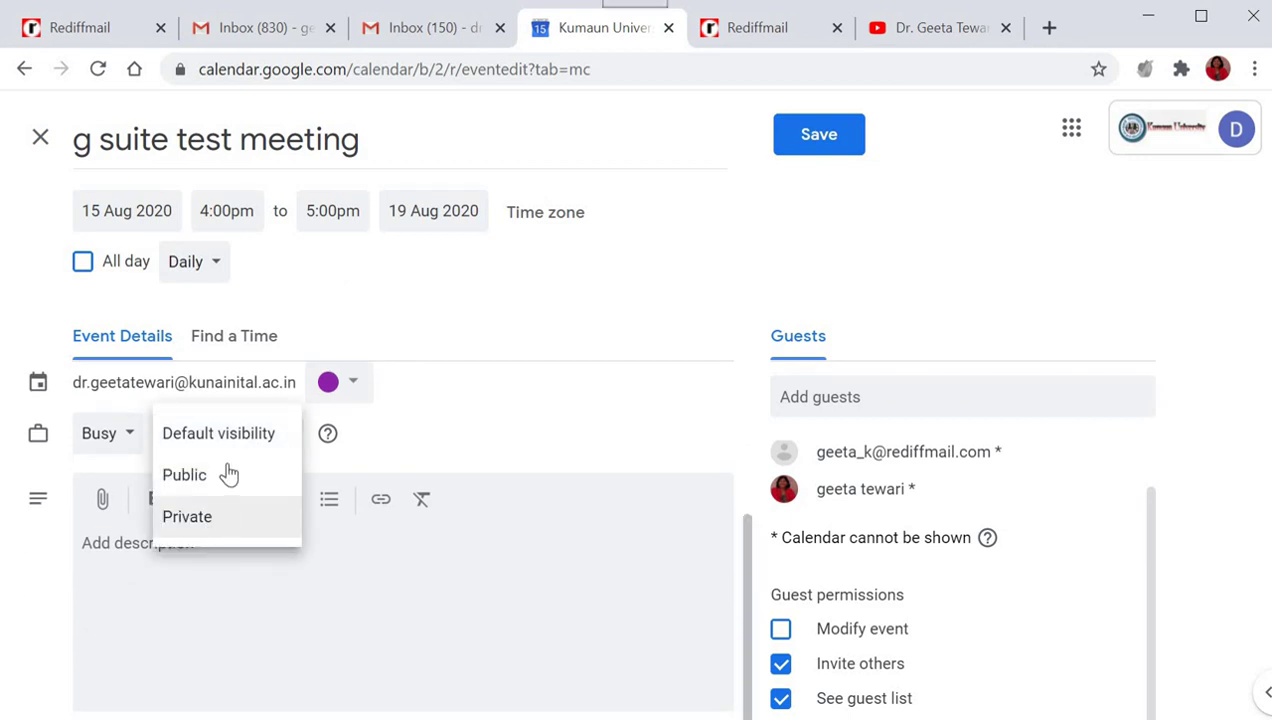
left_click(225, 475)
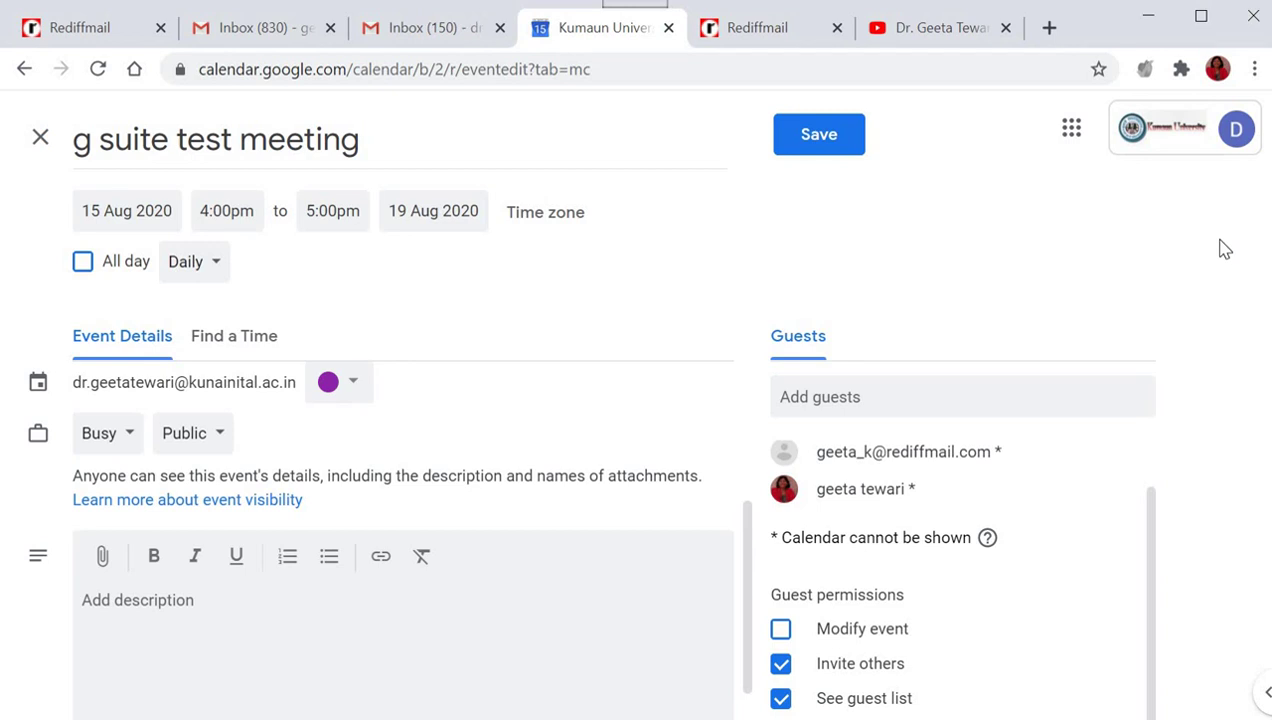
Save the event and confirm inviting the guests from outside the organisation.
left_click(830, 136)
left_click(855, 452)
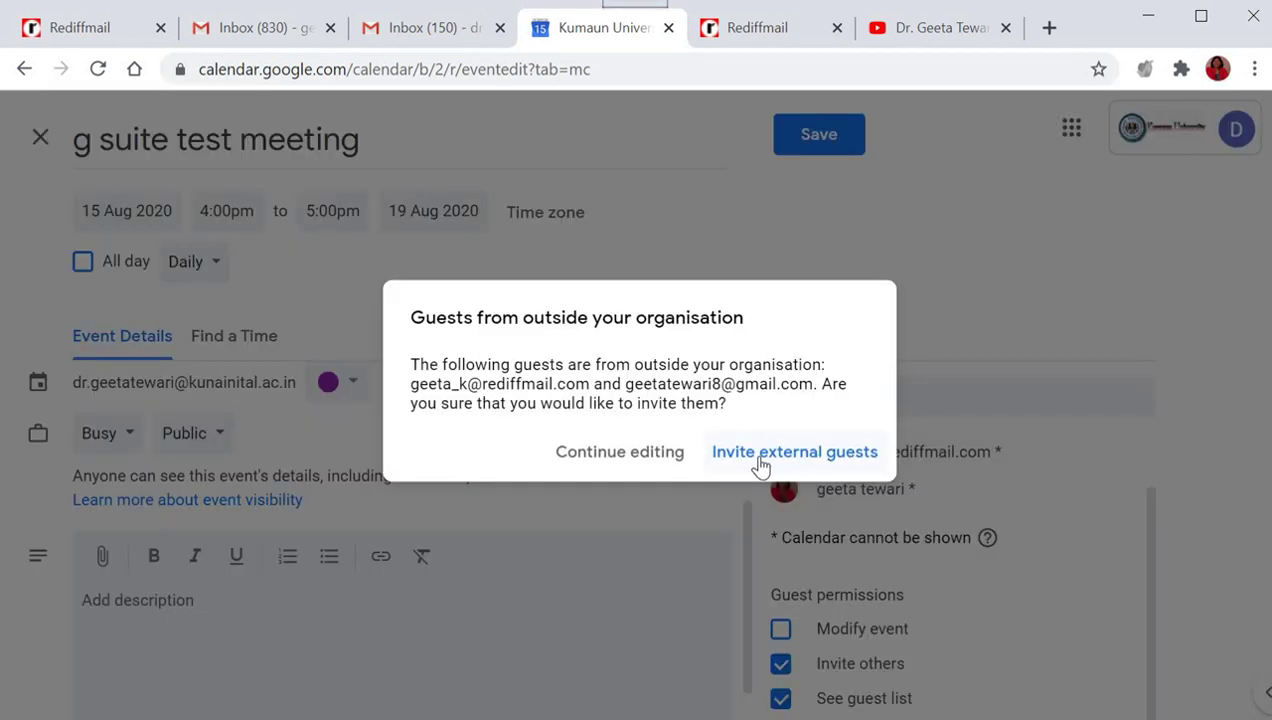
left_click(760, 452)
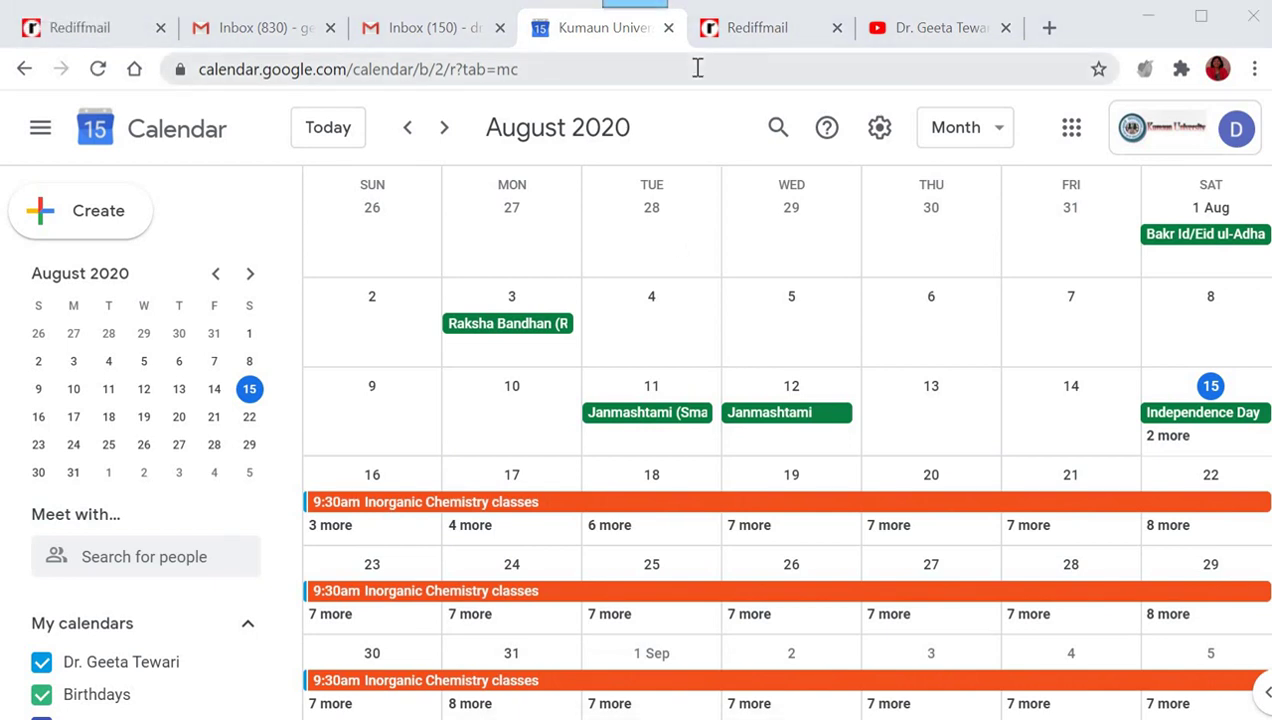
Switch to Rediffmail and read the invitation message for the g suite test meeting in the inbox.
left_click(764, 42)
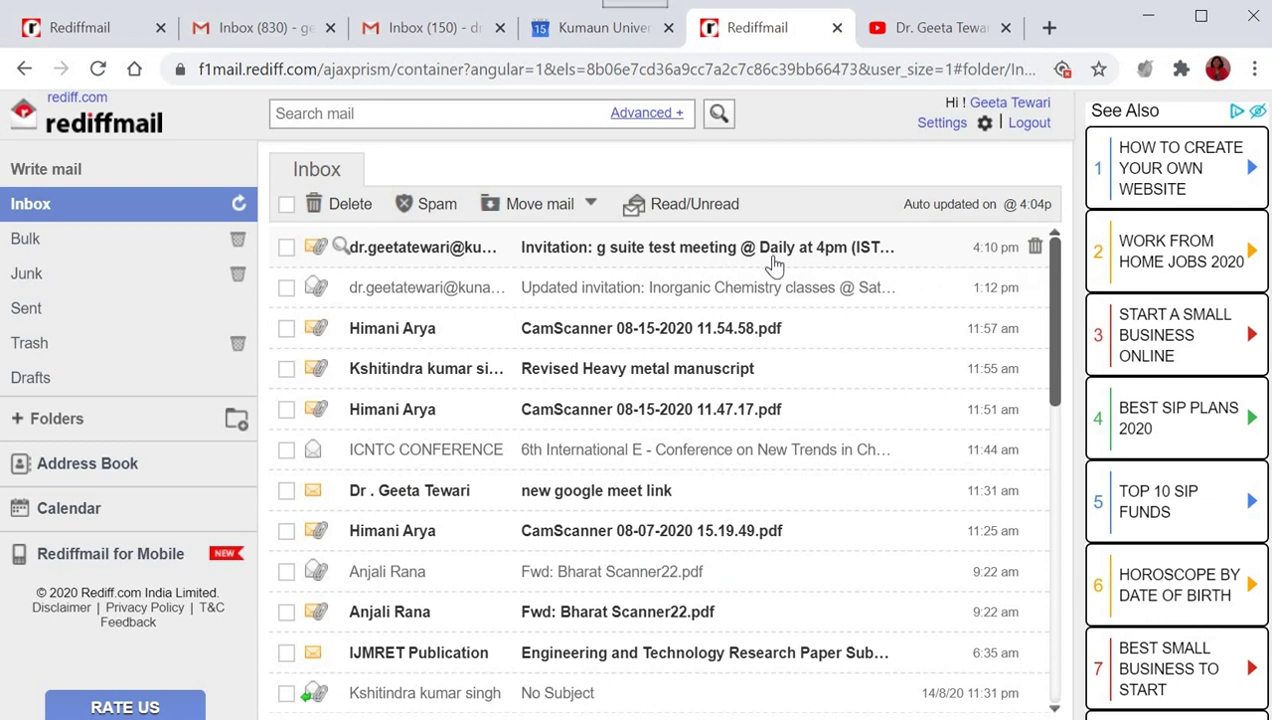
left_click(556, 262)
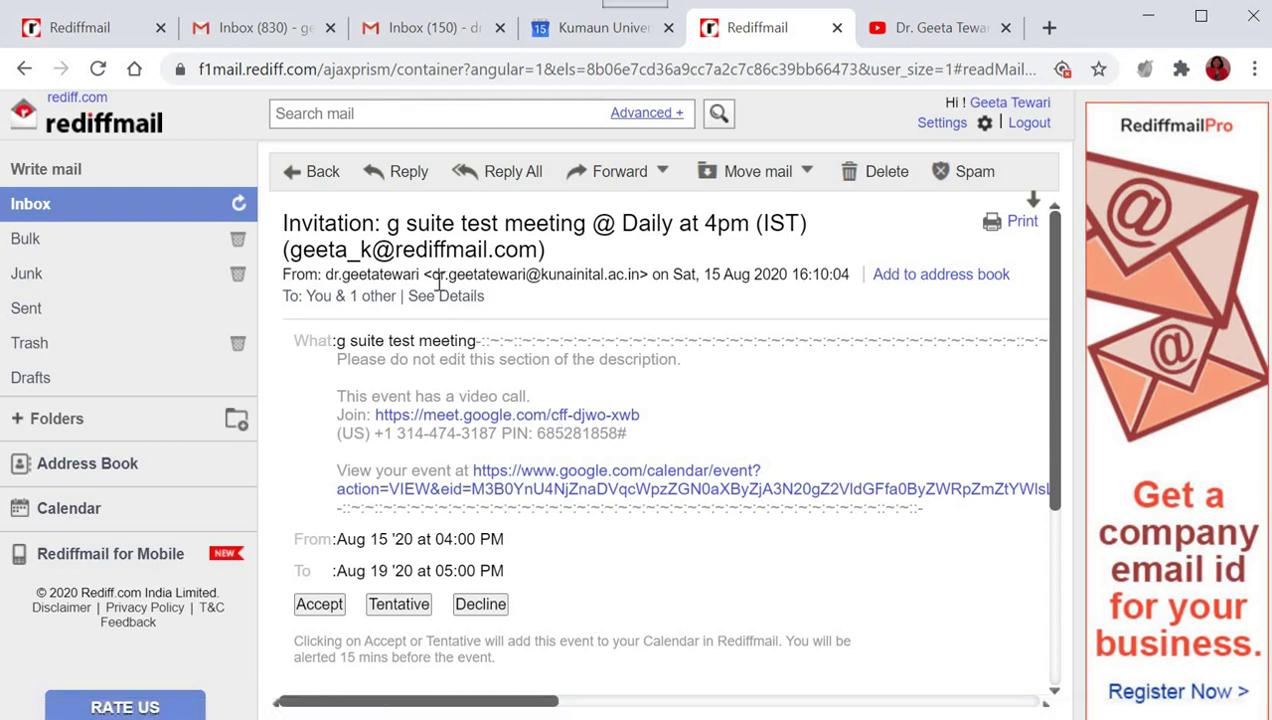
left_click(325, 176)
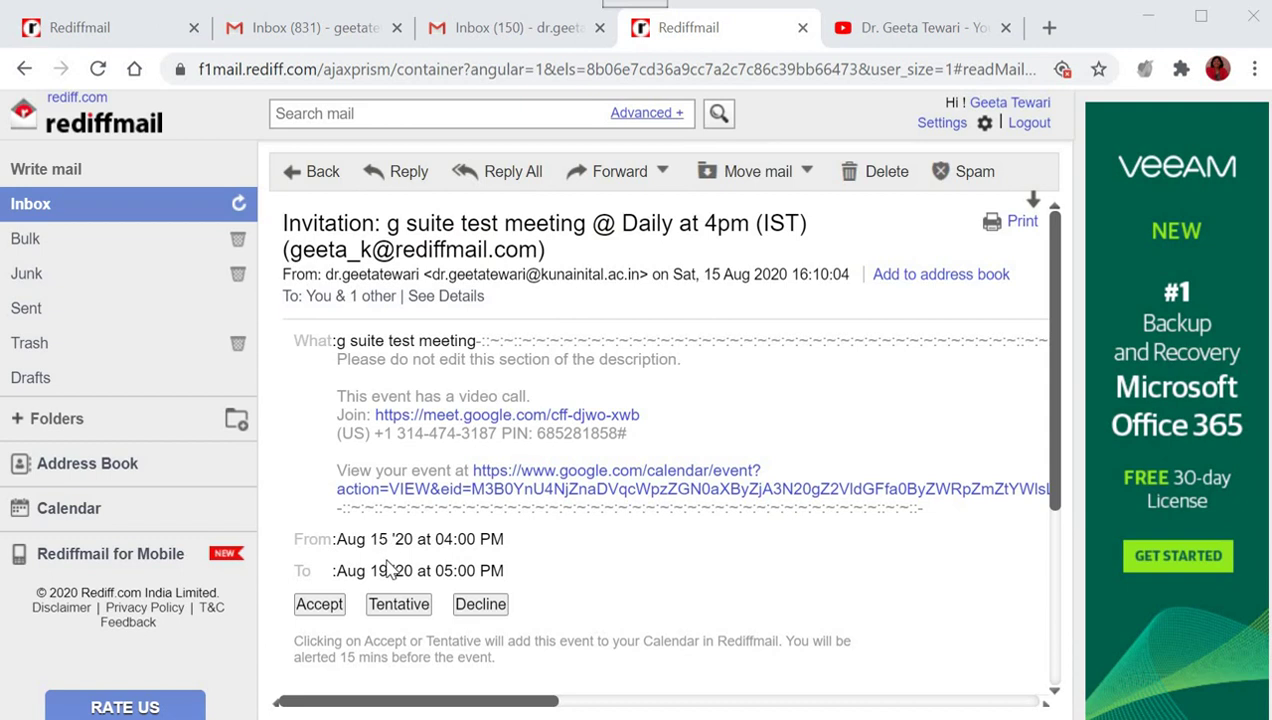
Switch to the organiser's Gmail account, open Google Meet from it and open the g suite test meeting.
left_click(322, 174)
left_click(500, 28)
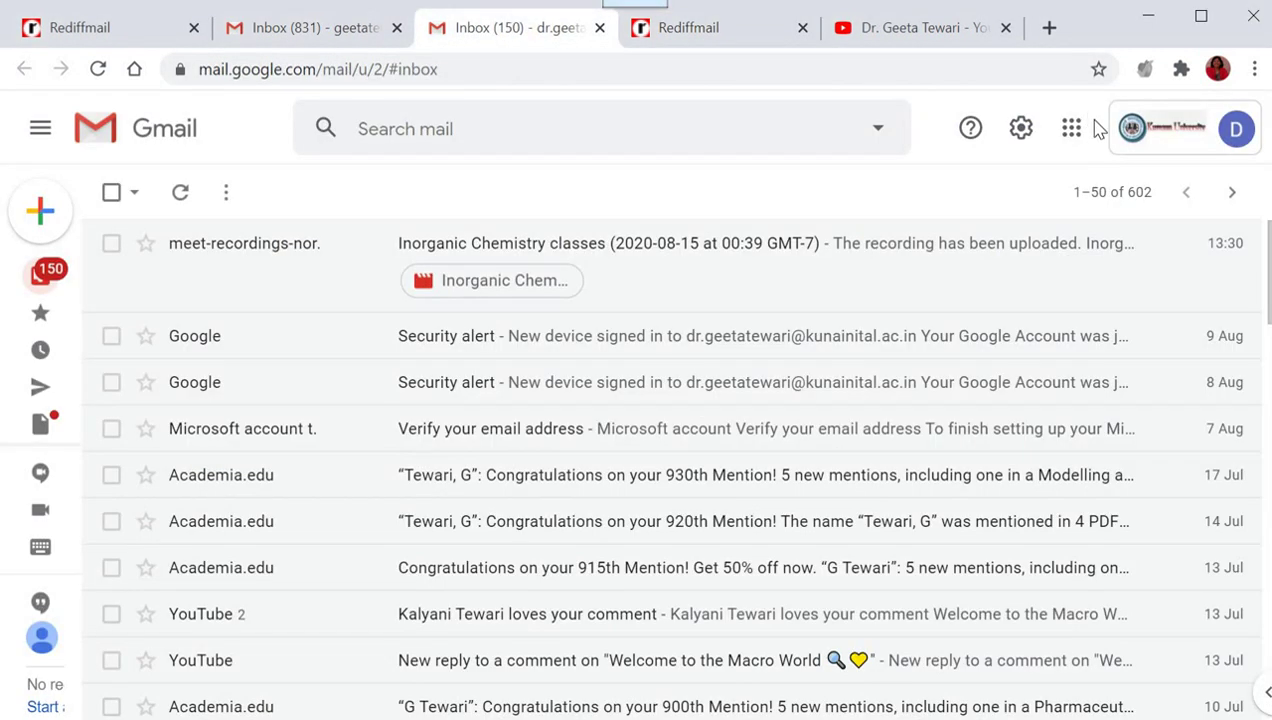
left_click(1073, 133)
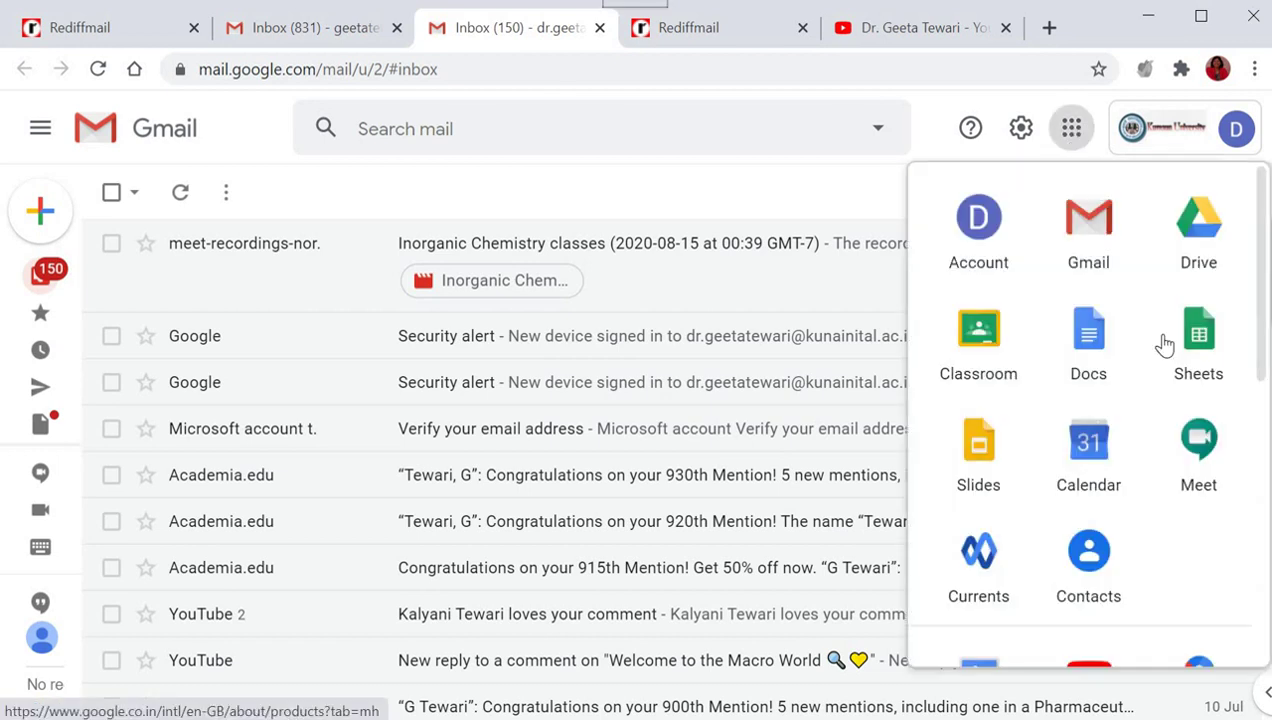
left_click(1207, 455)
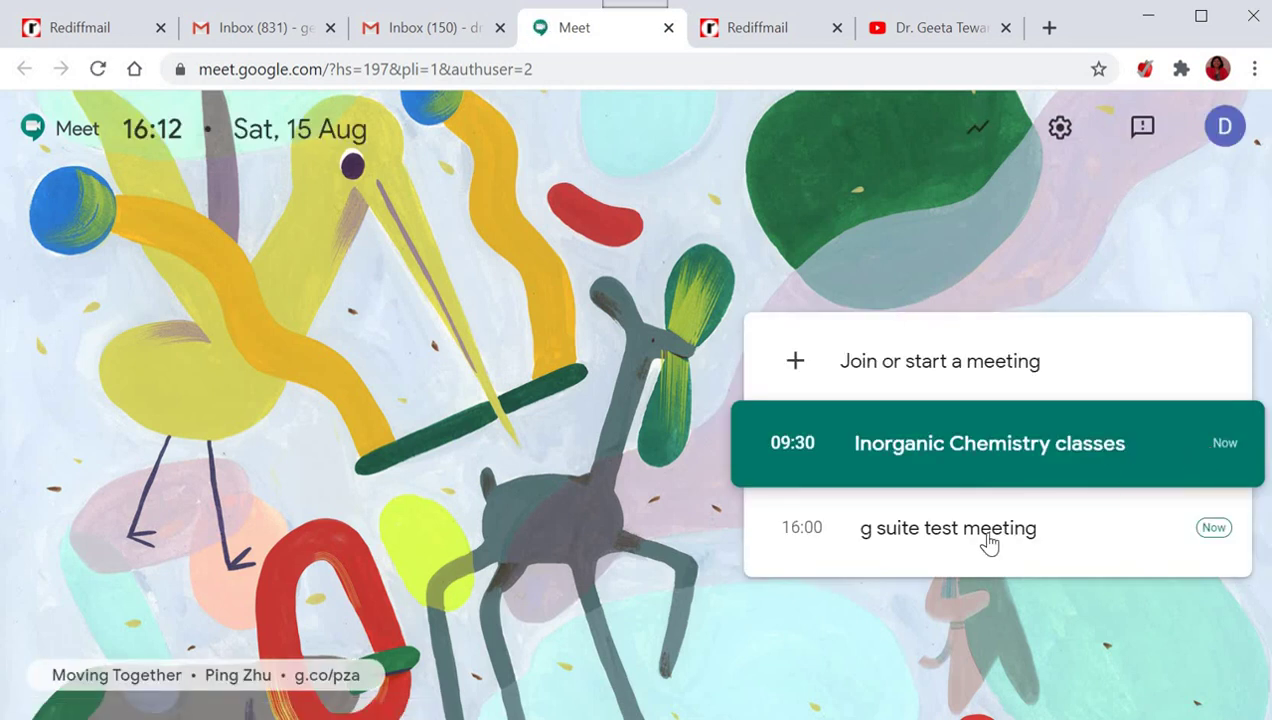
left_click(989, 543)
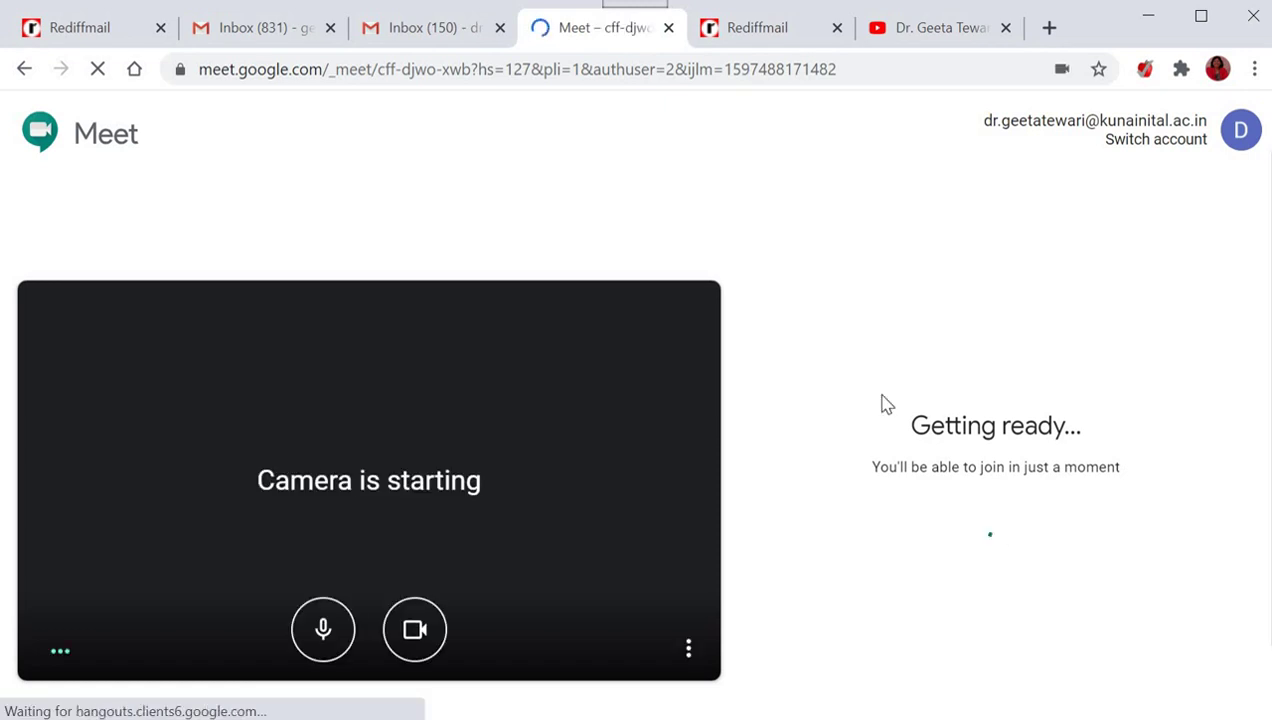
Open Google Calendar from the organiser's Gmail, review the g suite test meeting's details, and close the calendar.
left_click(440, 32)
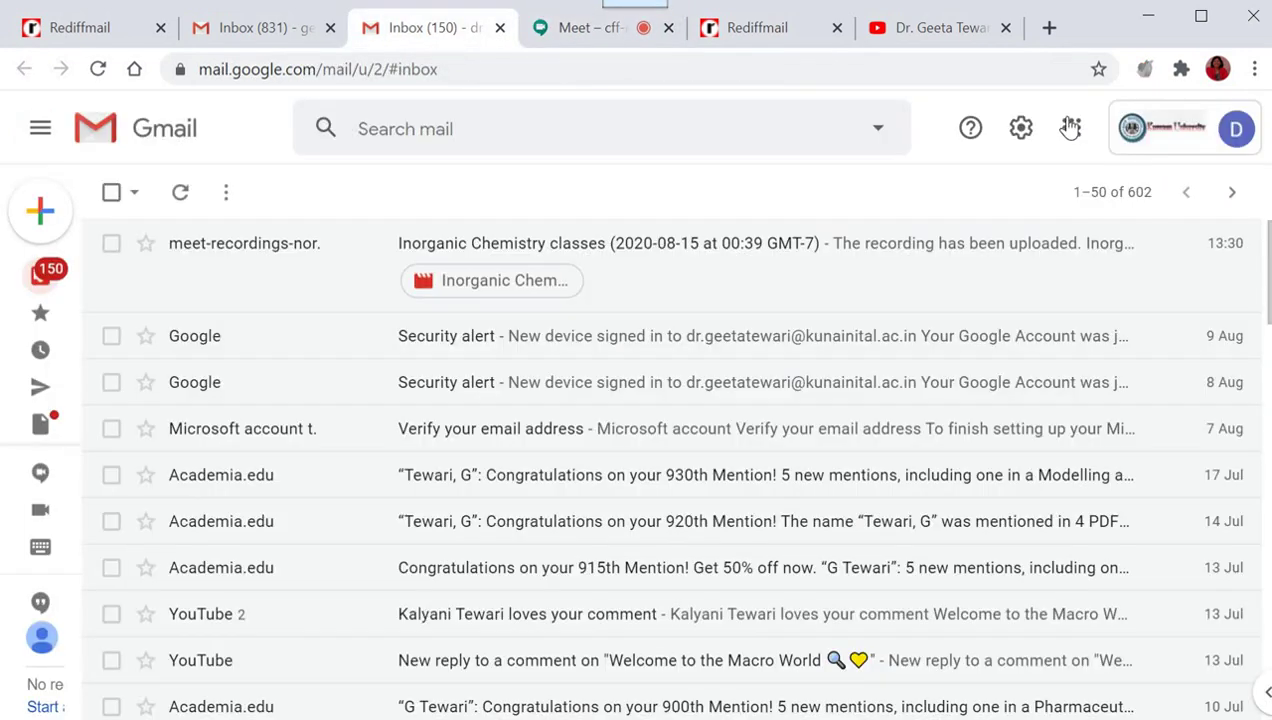
left_click(1071, 128)
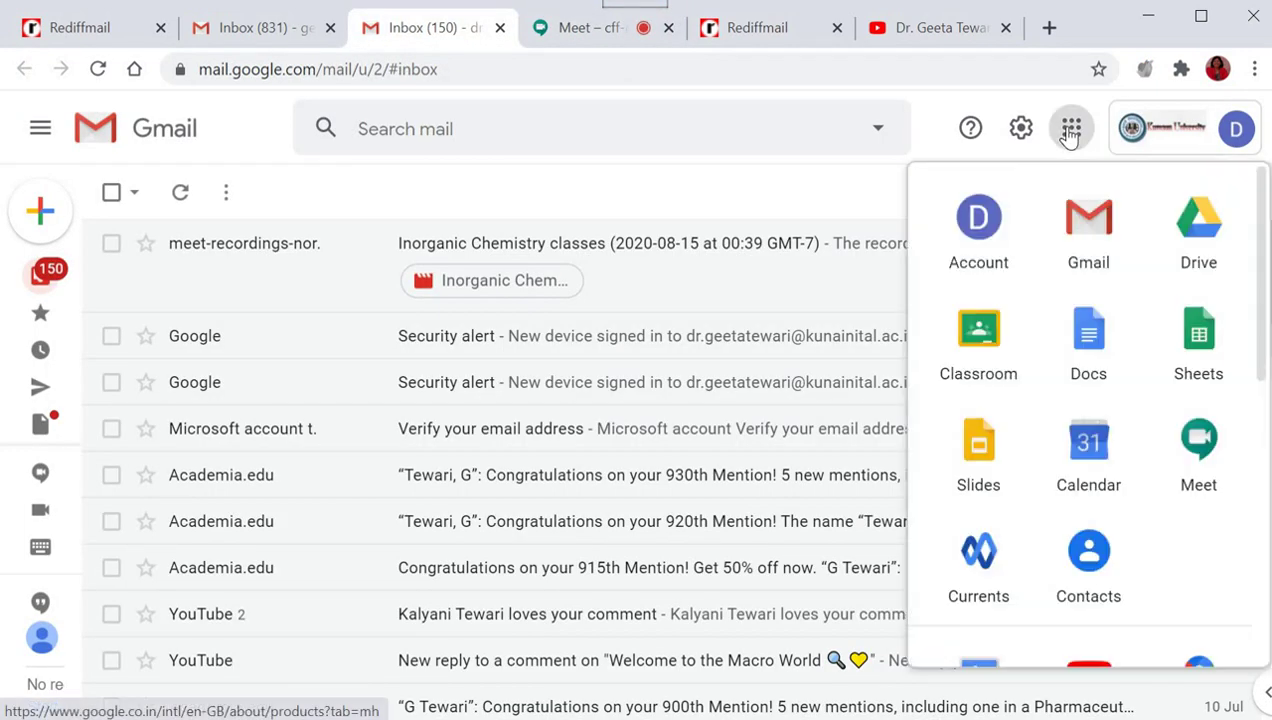
left_click(1106, 450)
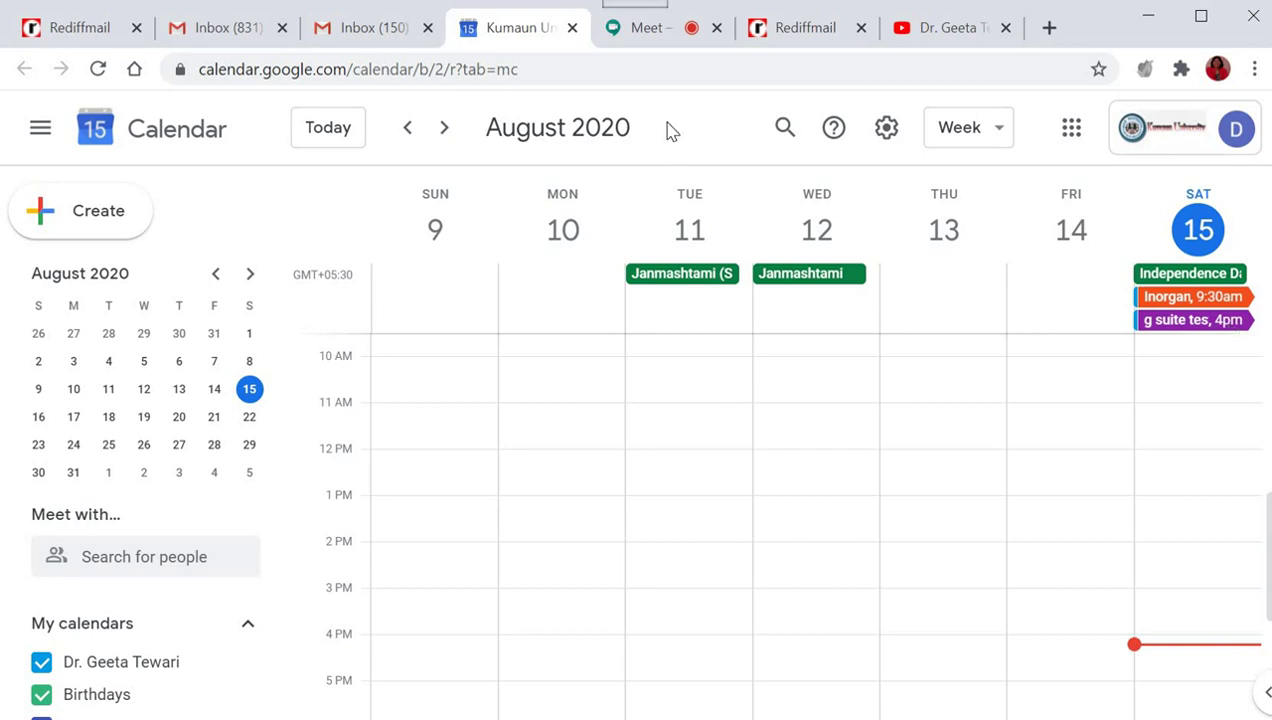
left_click(1162, 322)
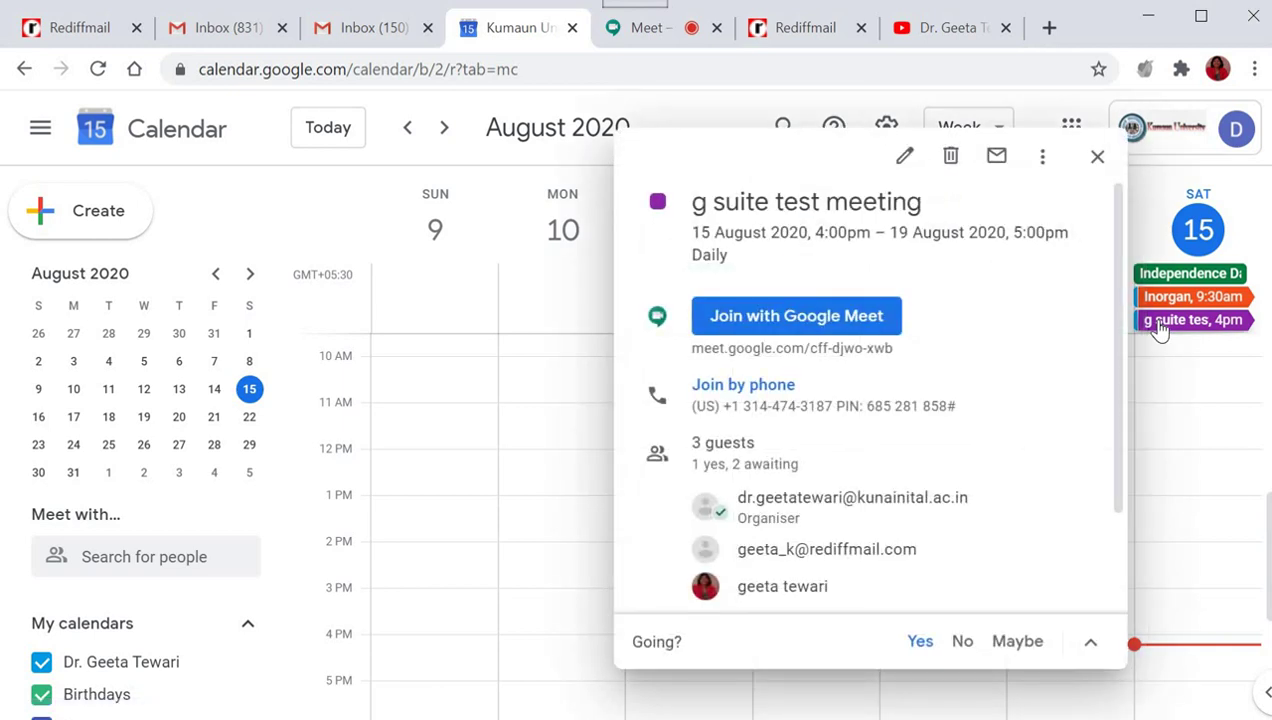
left_click(904, 158)
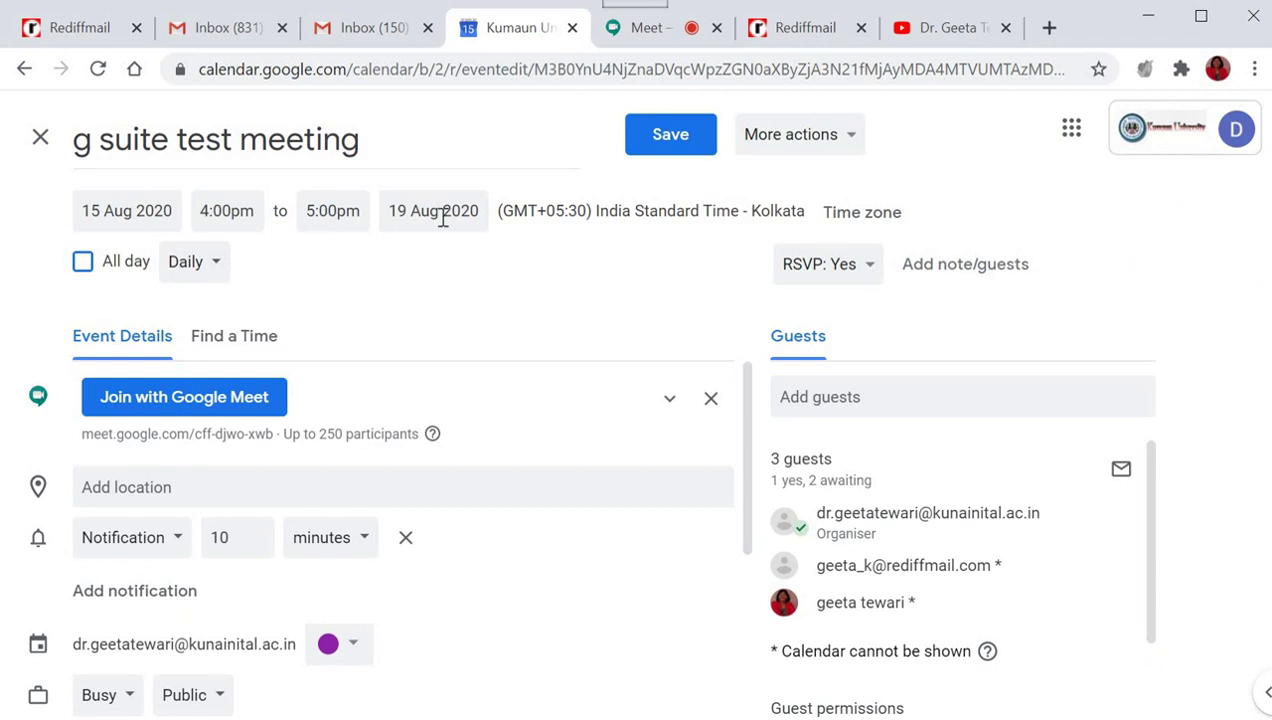
left_click(573, 28)
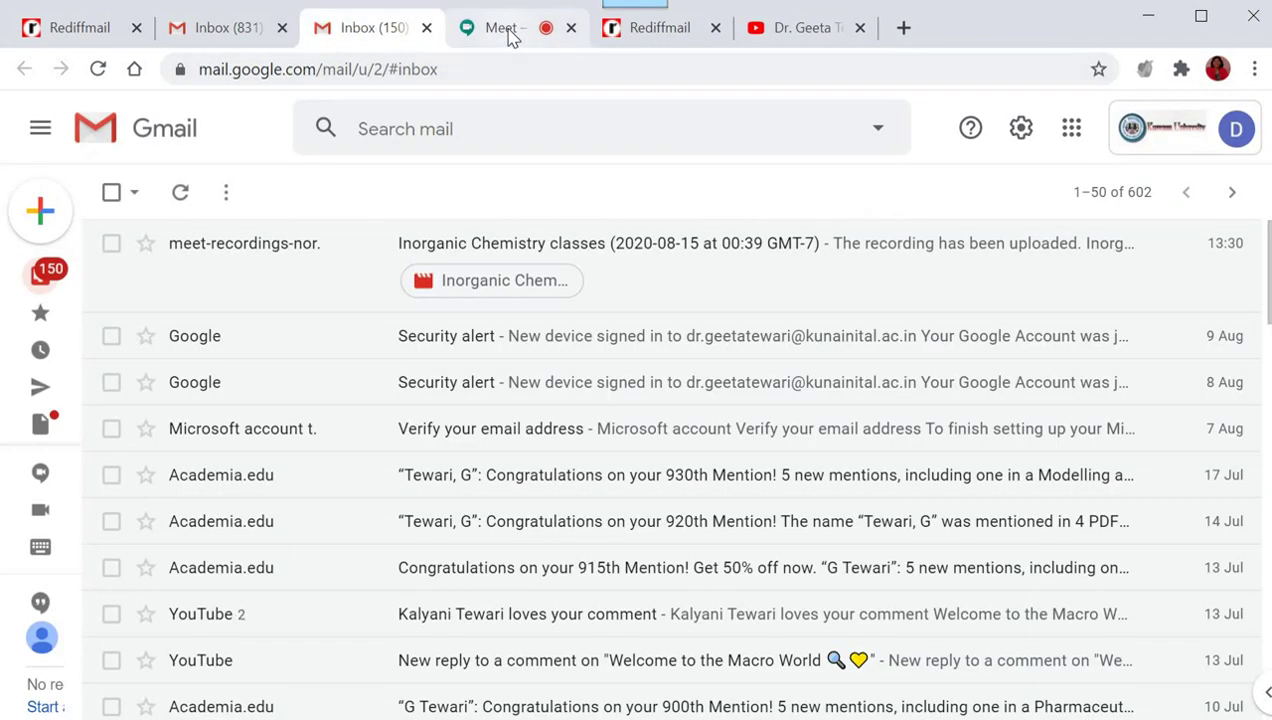
Join the g suite test meeting as organiser with microphone and camera off, and move the Class List overlay out of the way.
left_click(508, 32)
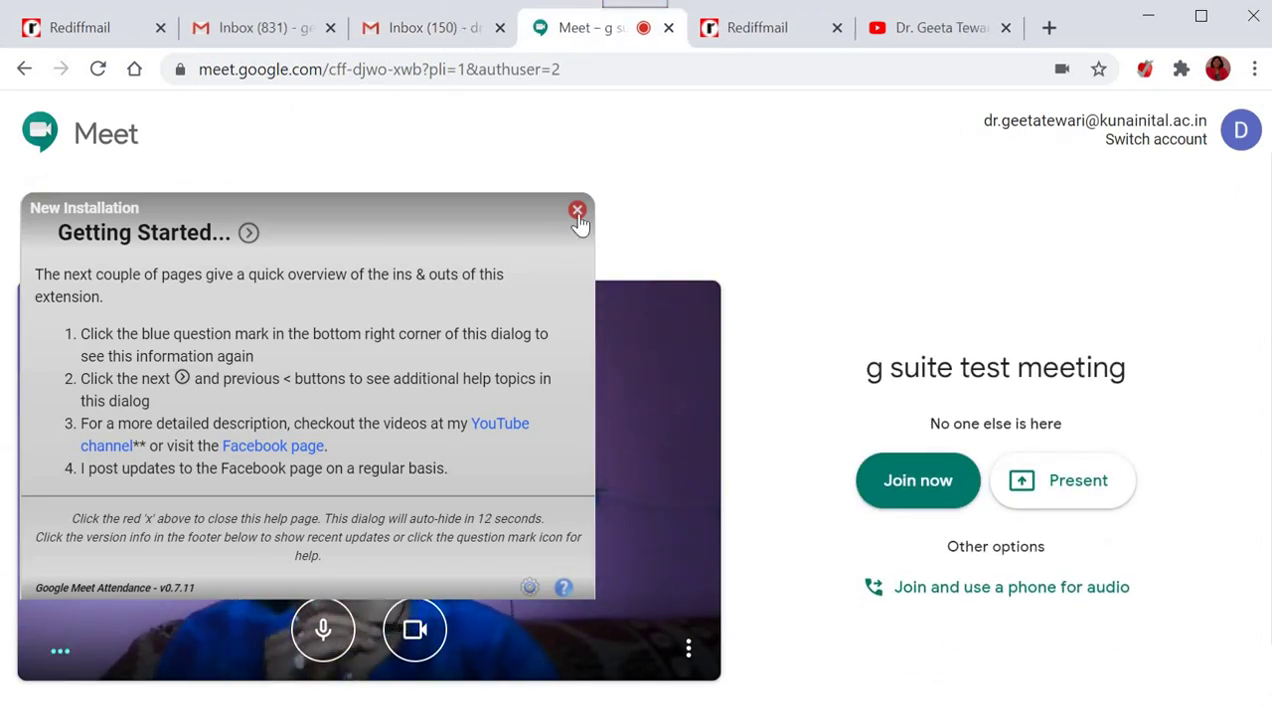
left_click(415, 630)
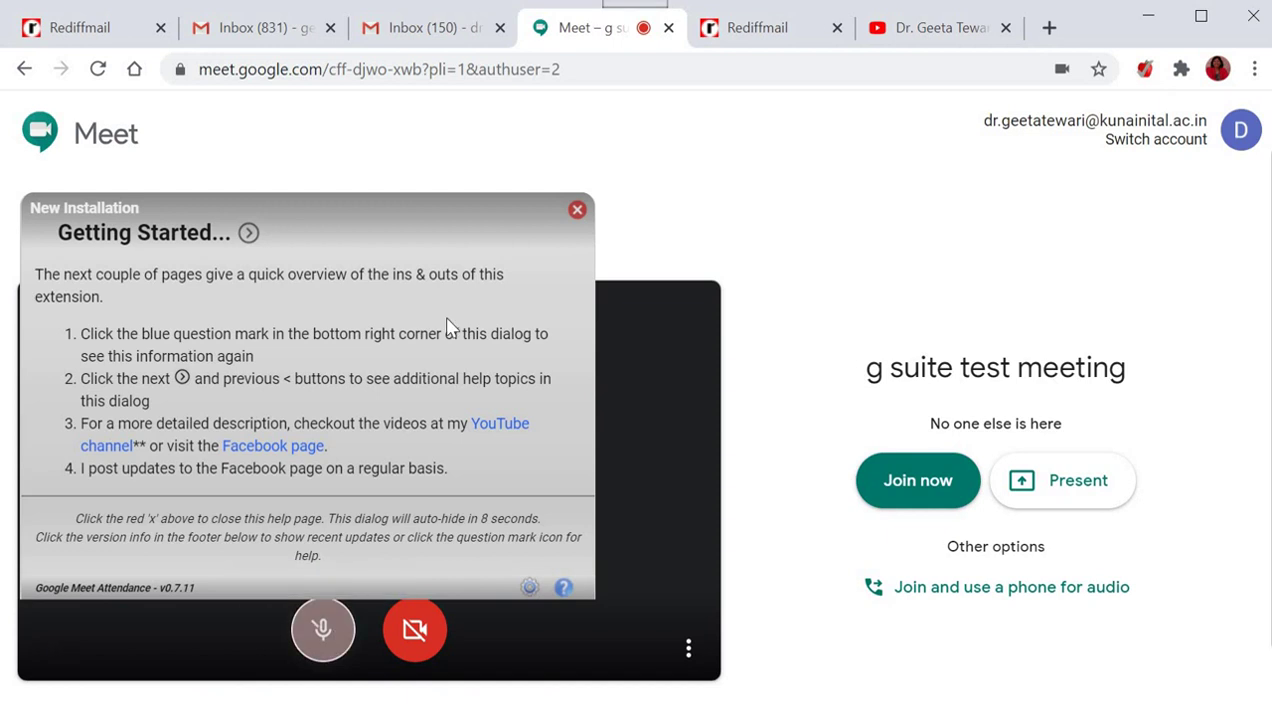
left_click(575, 211)
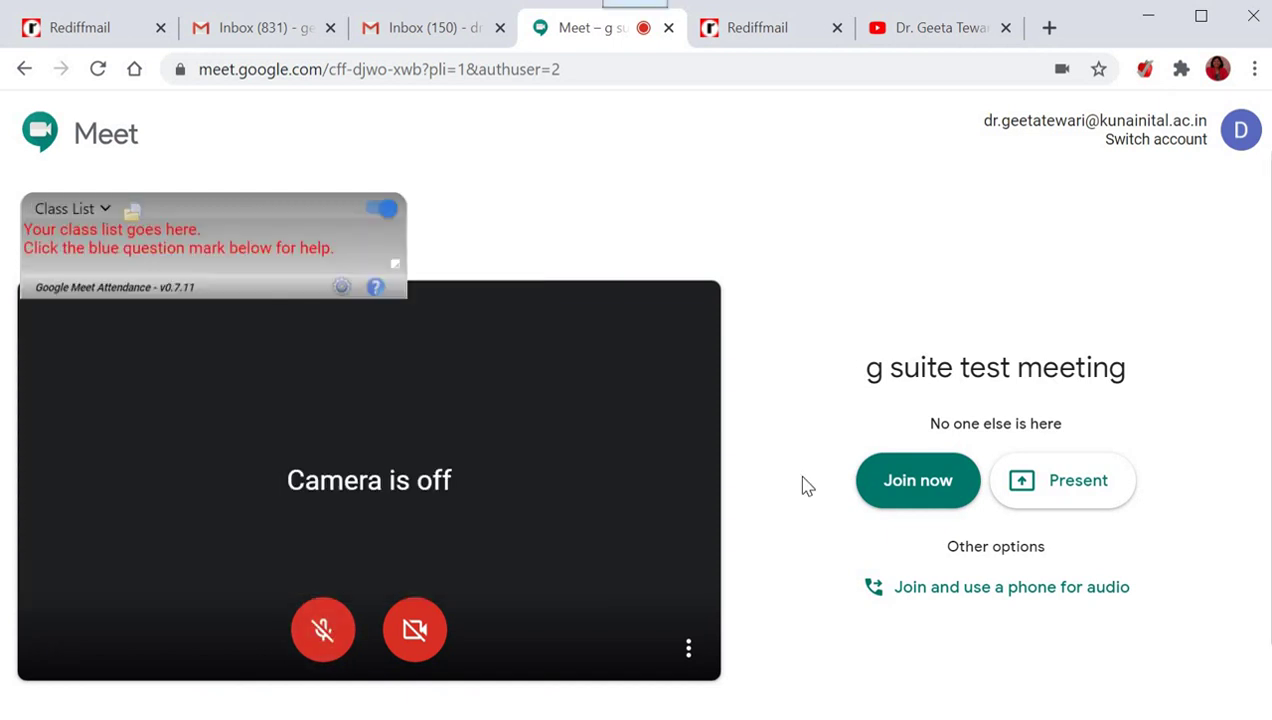
left_click(905, 483)
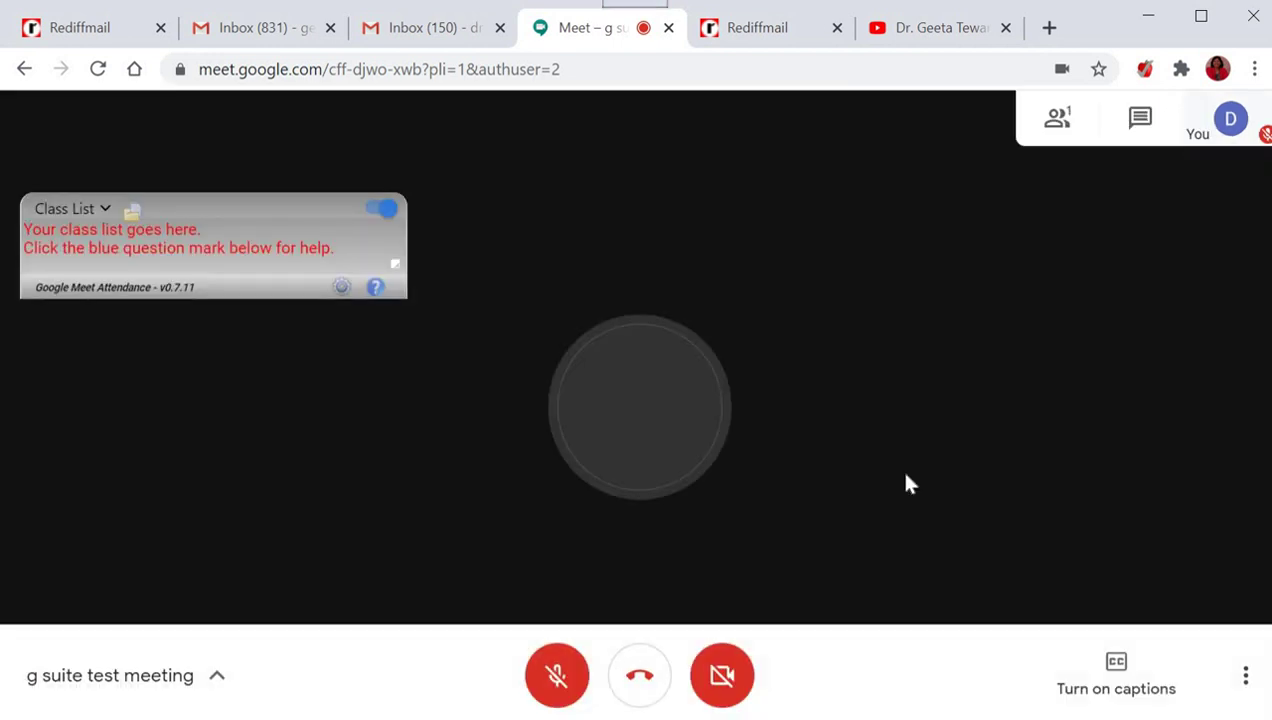
left_click(577, 210)
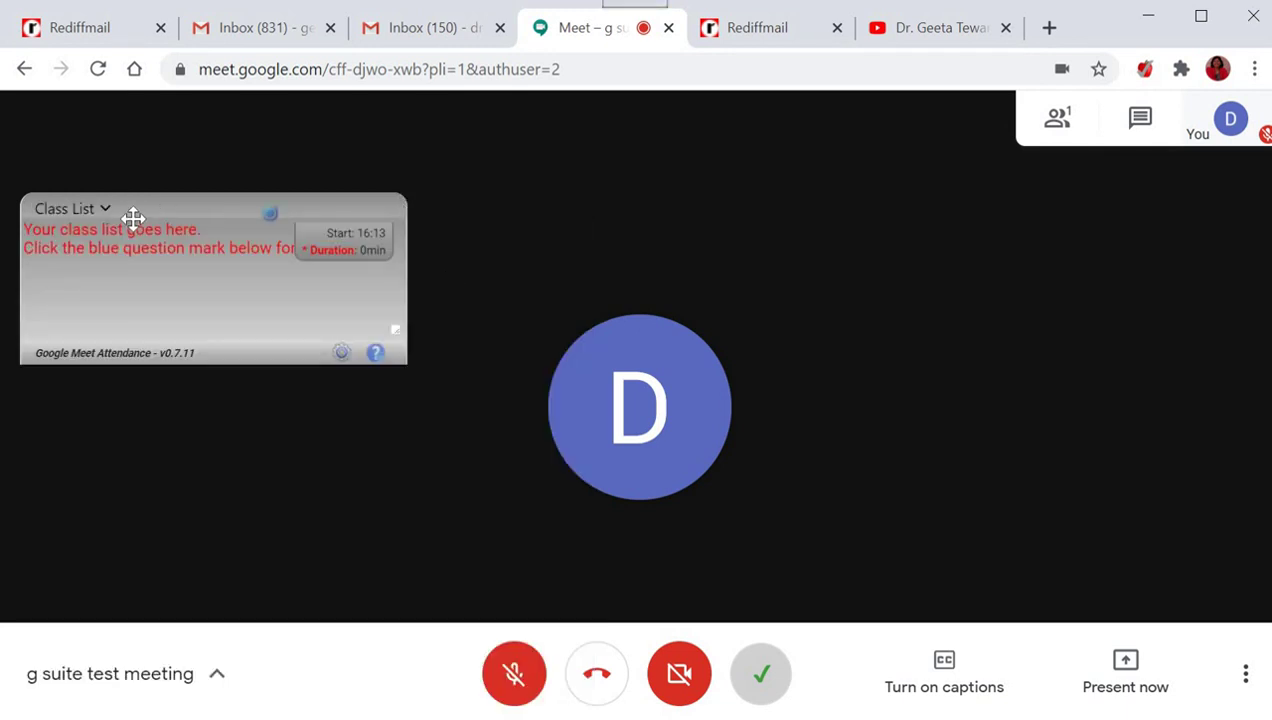
left_click_drag(133, 217, 1266, 596)
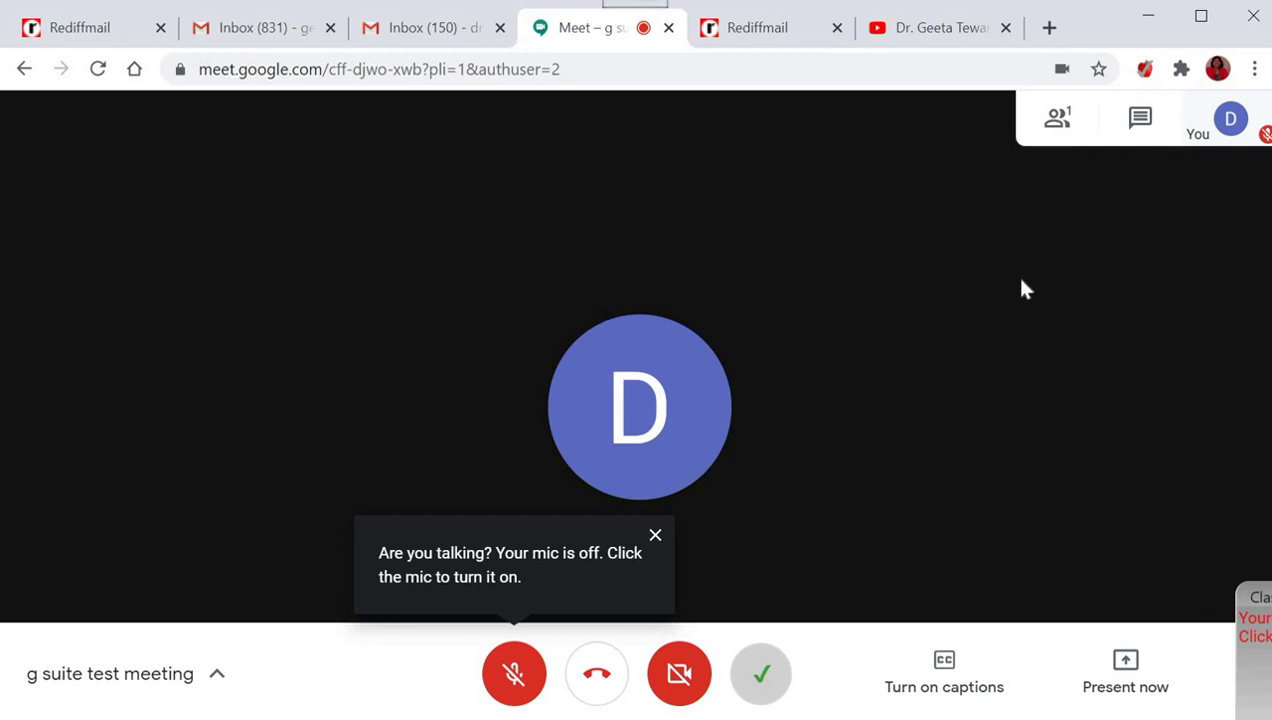
Join the meeting as a guest through the Meet link in the Rediffmail invitation, and turn off the guest's microphone and camera.
left_click(755, 38)
left_click(447, 254)
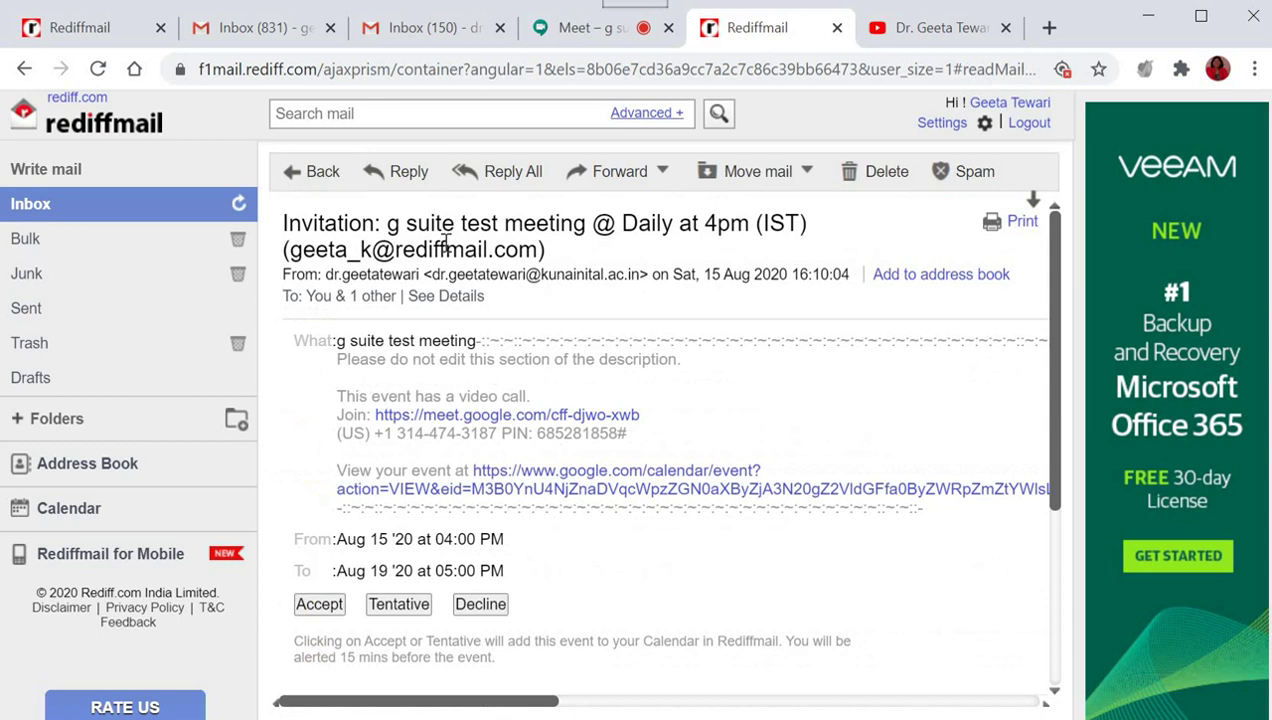
left_click(486, 424)
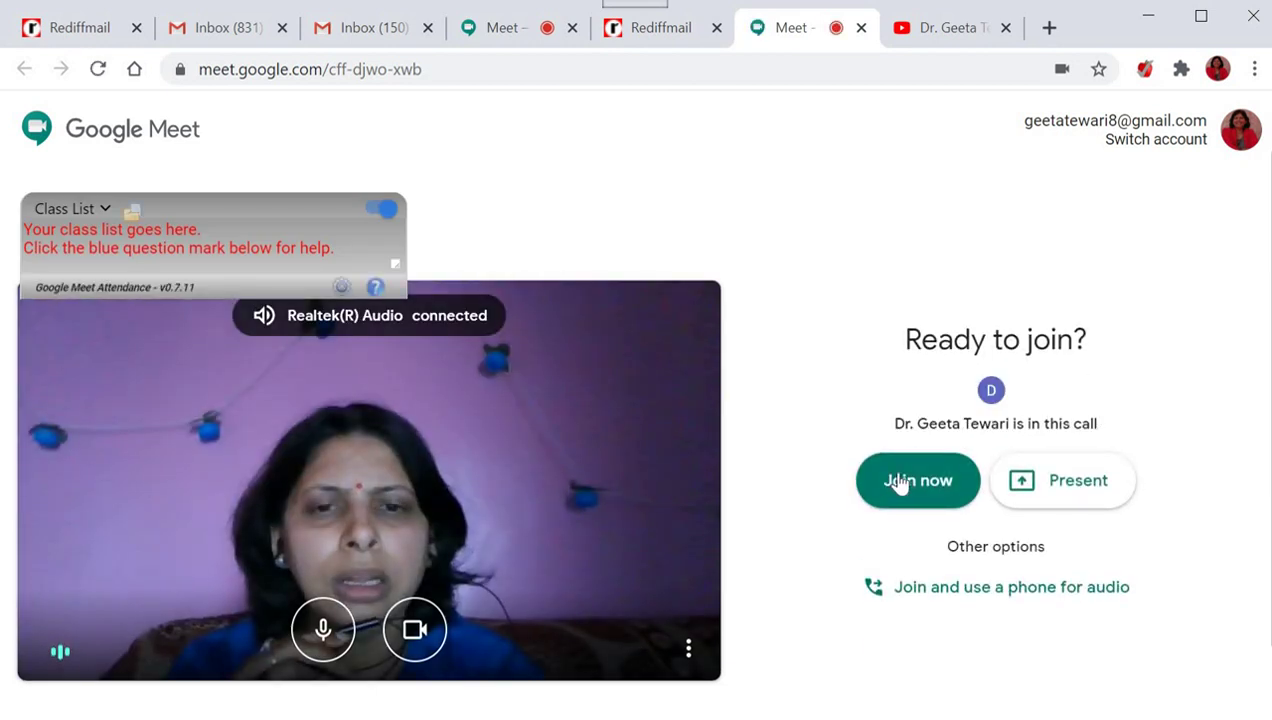
left_click(898, 482)
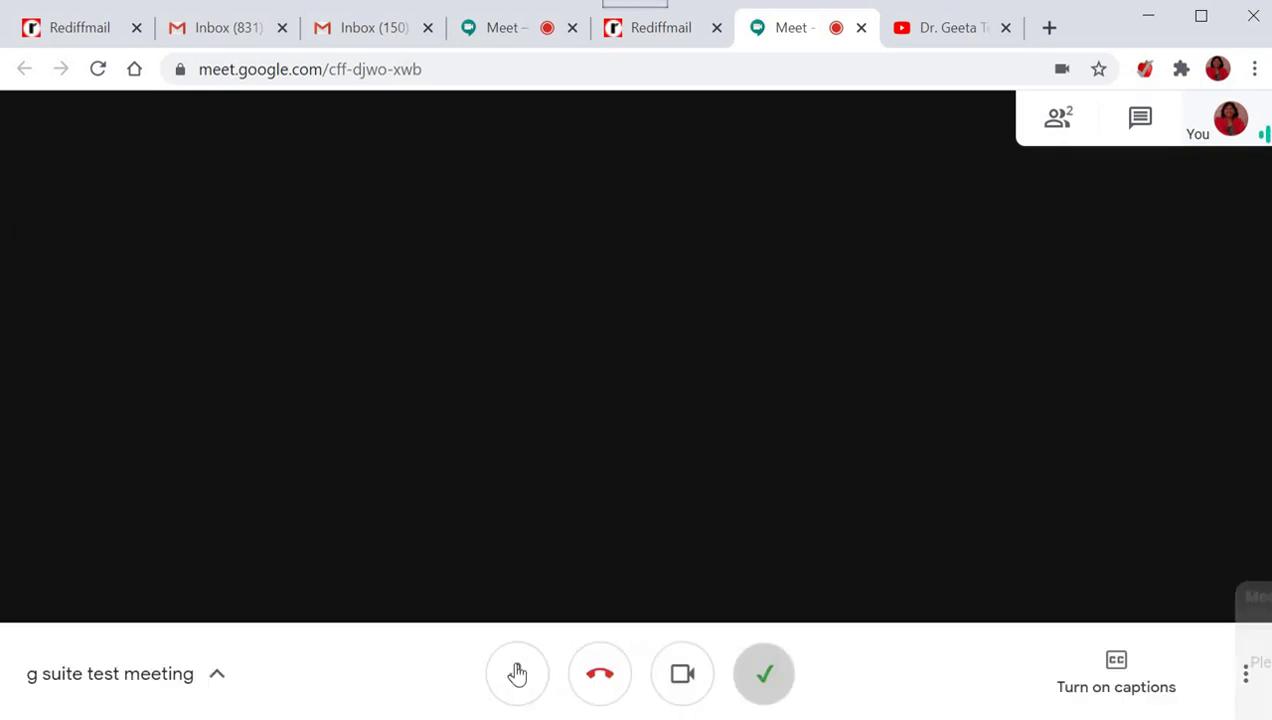
left_click(517, 673)
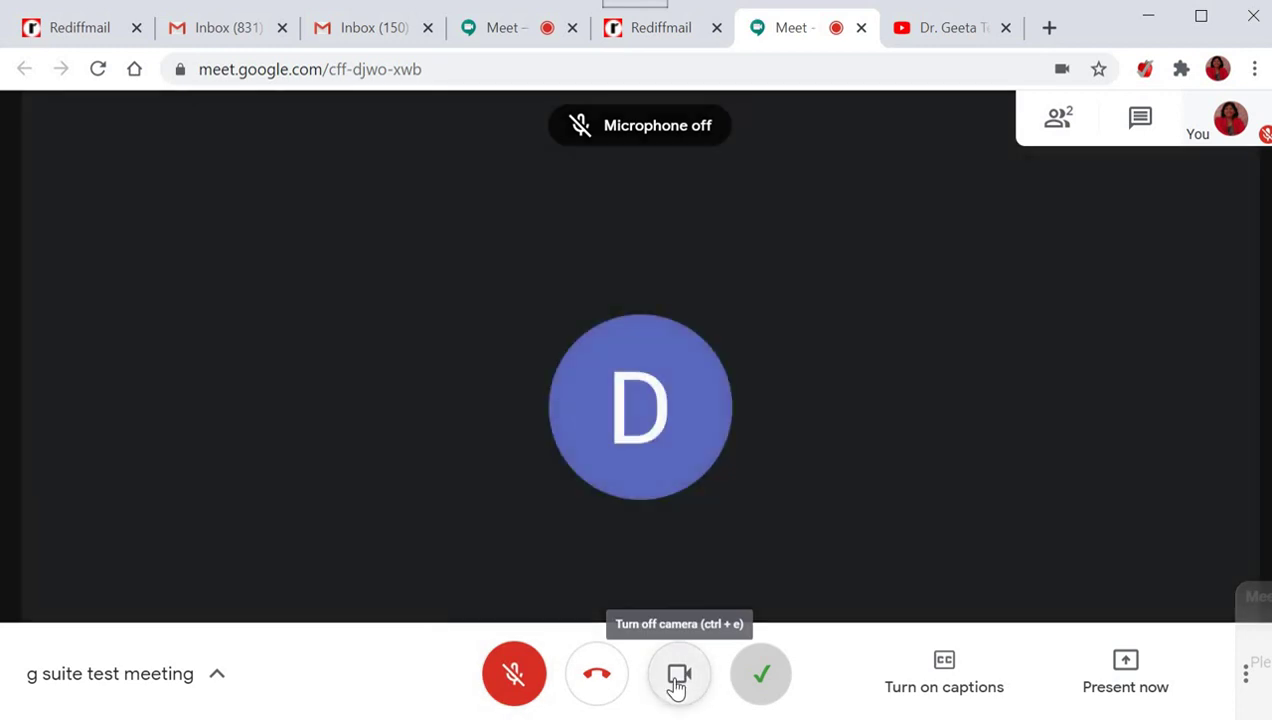
left_click(677, 684)
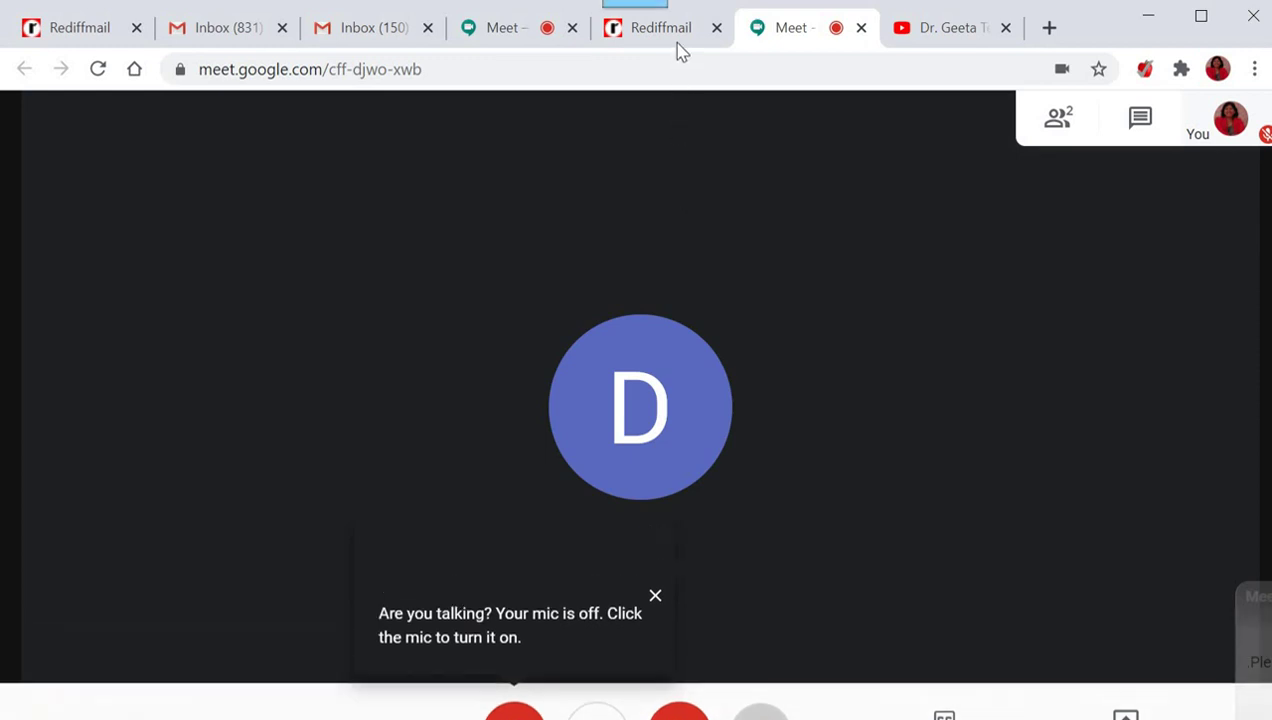
Show the meeting's participant list and open its Meet Attendance spreadsheet.
mouse_move(894, 467)
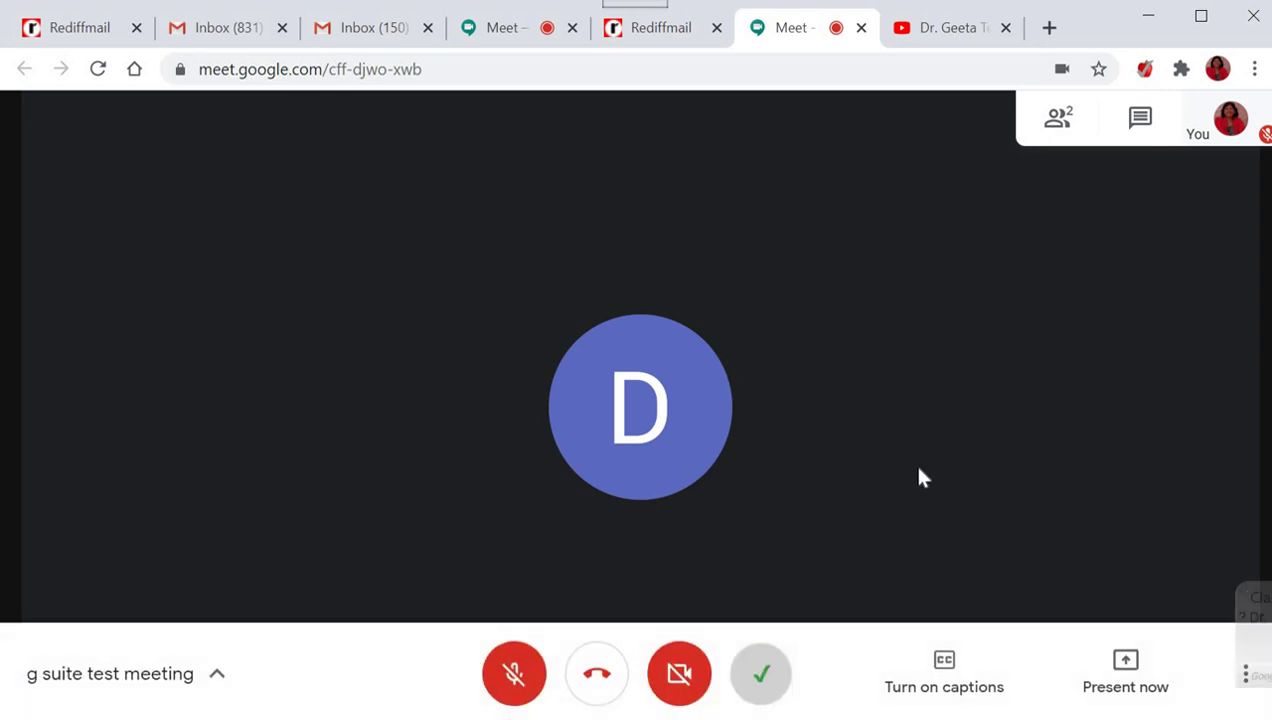
left_click(1066, 142)
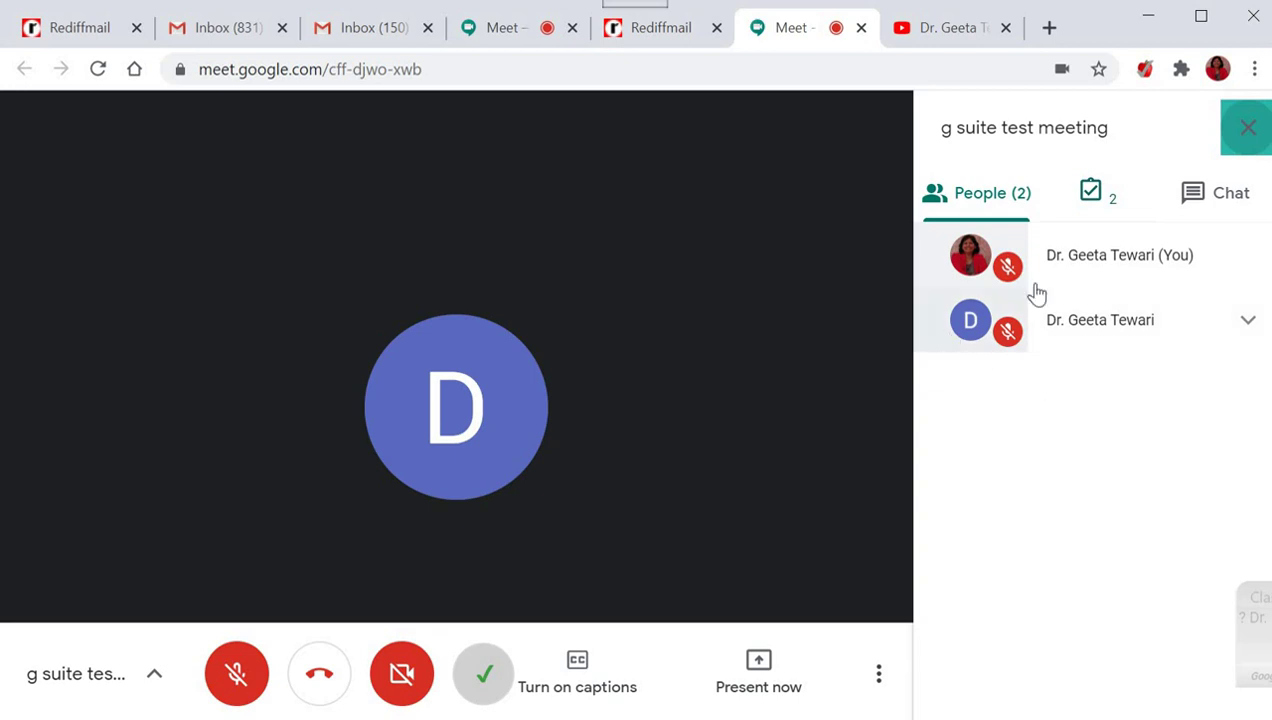
left_click(1017, 190)
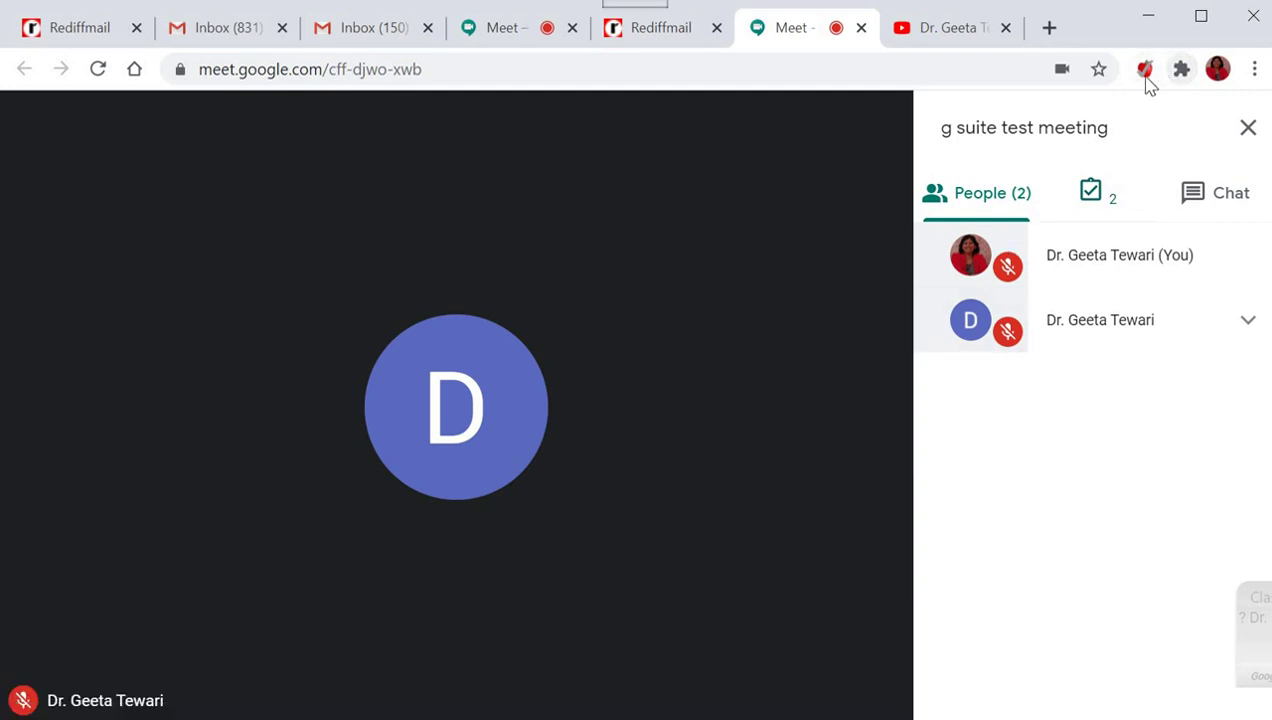
left_click(1093, 194)
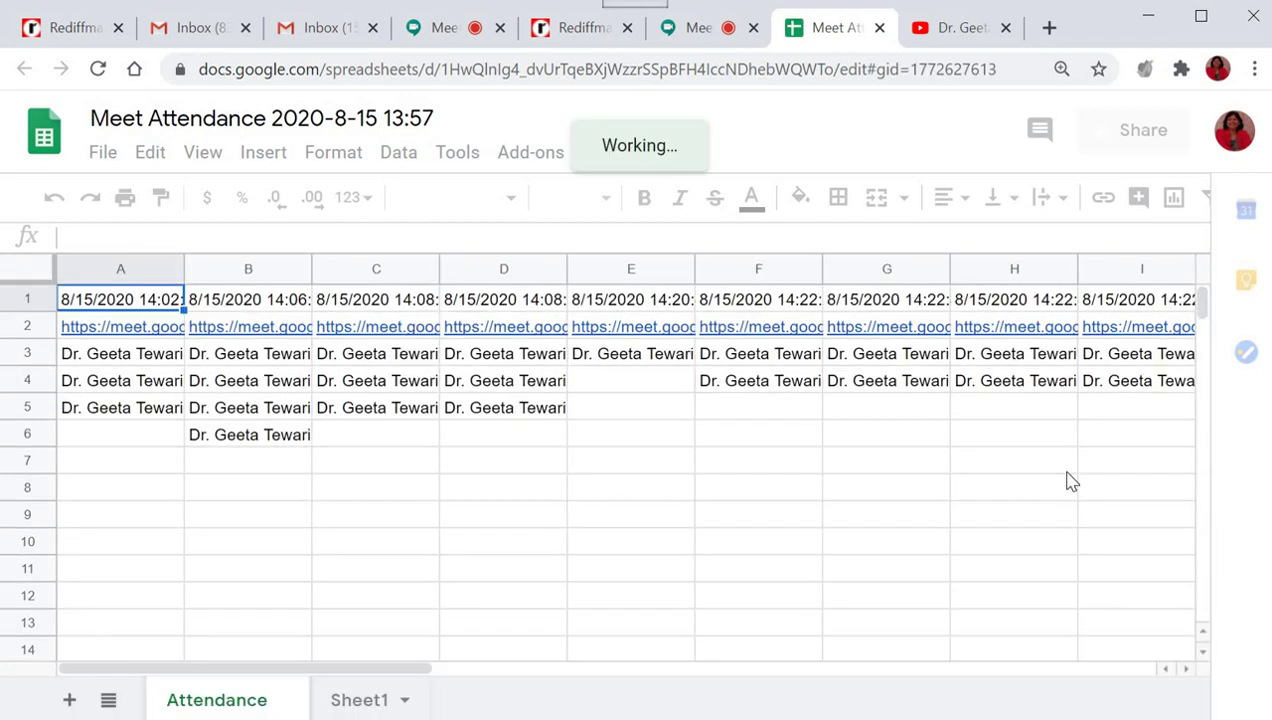
Examine the attendee entries recorded for the g suite test meeting in column T of the attendance spreadsheet.
key("Right")
key("Right")
key("Right")
key("Right")
key("Right")
key("Right")
key("Right")
key("Right")
key("Right")
key("Right")
key("Right")
key("Right")
key("Right")
key("Right")
key("Right")
key("Right")
key("Right")
key("Right")
key("Right")
key("Right")
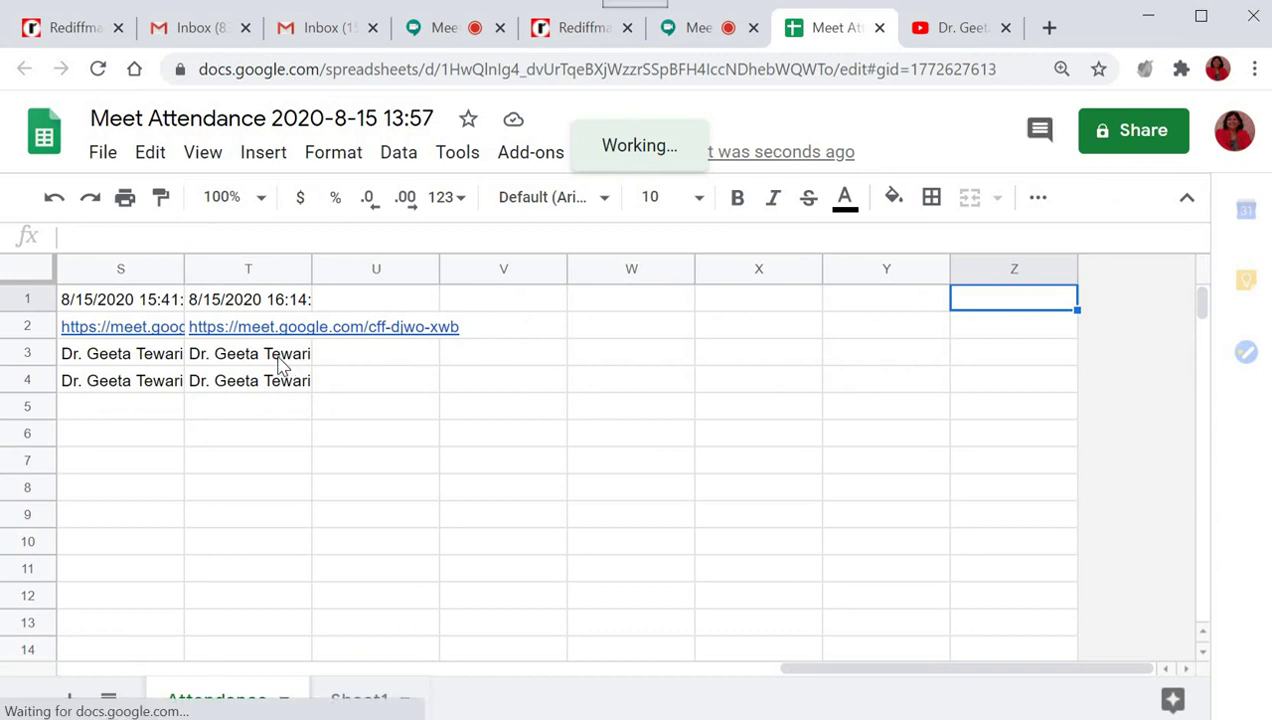
left_click_drag(281, 366, 272, 388)
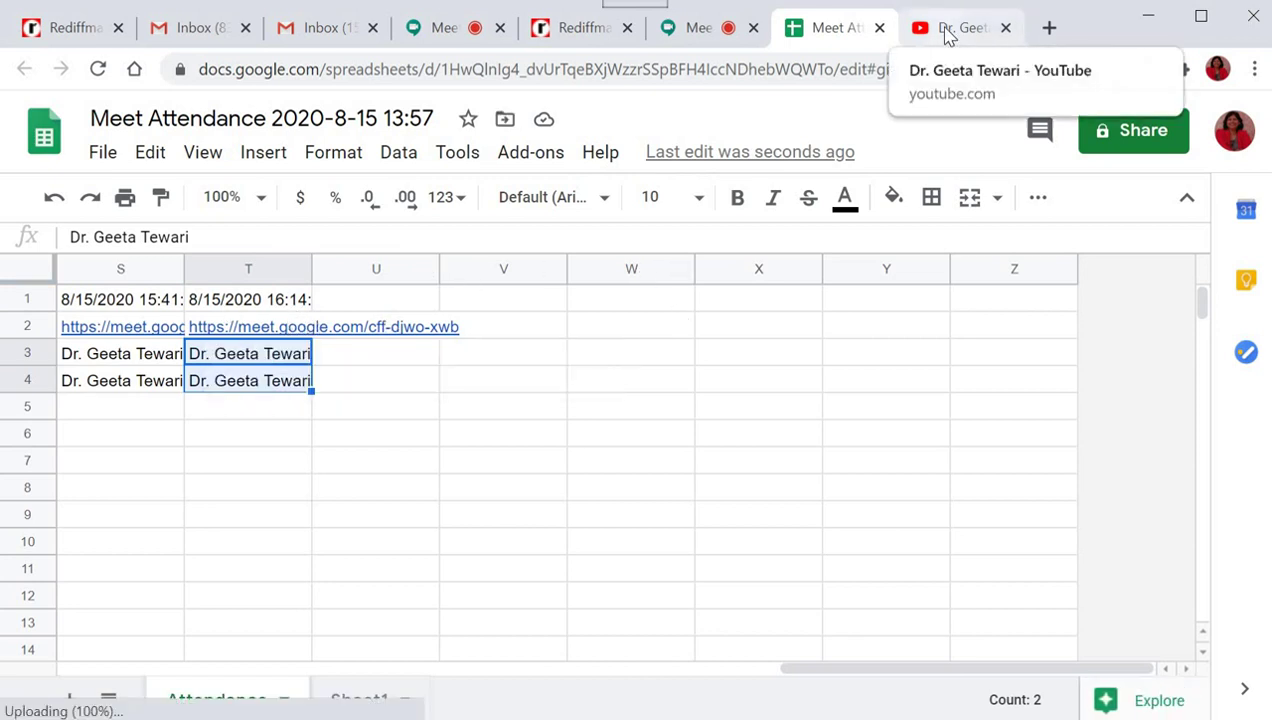
Return to the guest's meeting, download its attendance file with the Google Meet Attendance Collector extension, and review the file in Excel.
left_click(950, 30)
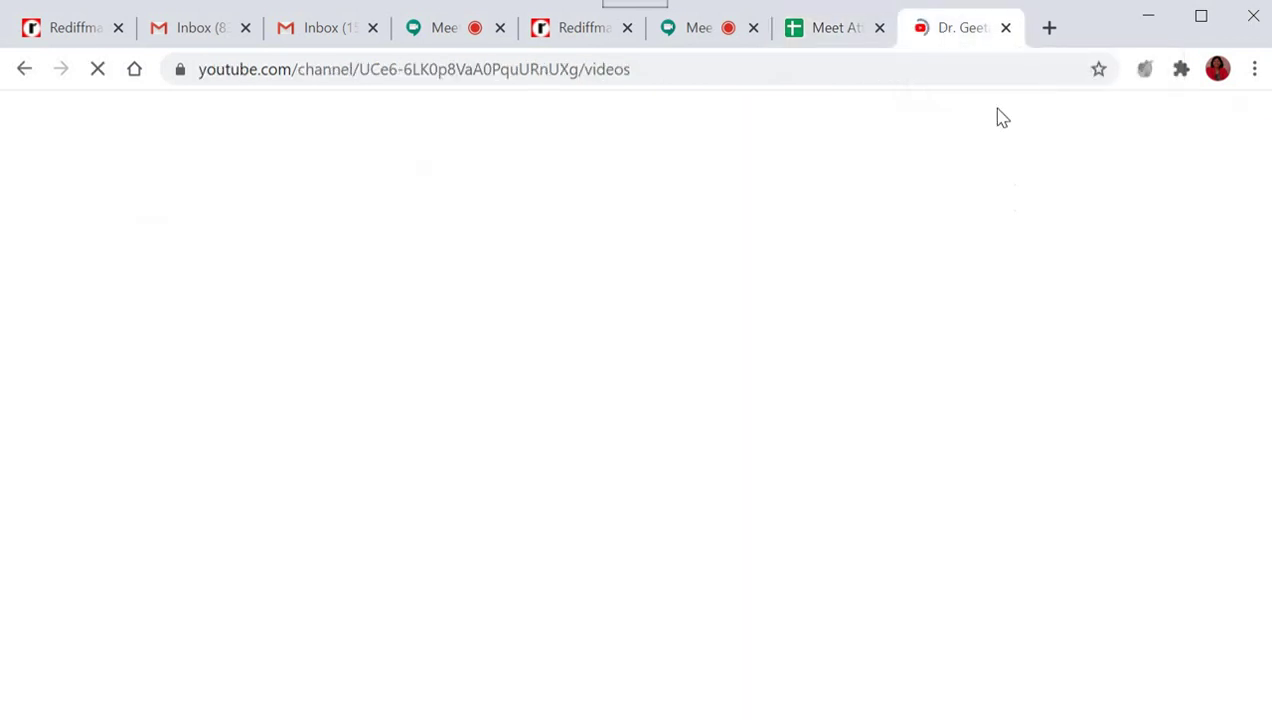
left_click(697, 27)
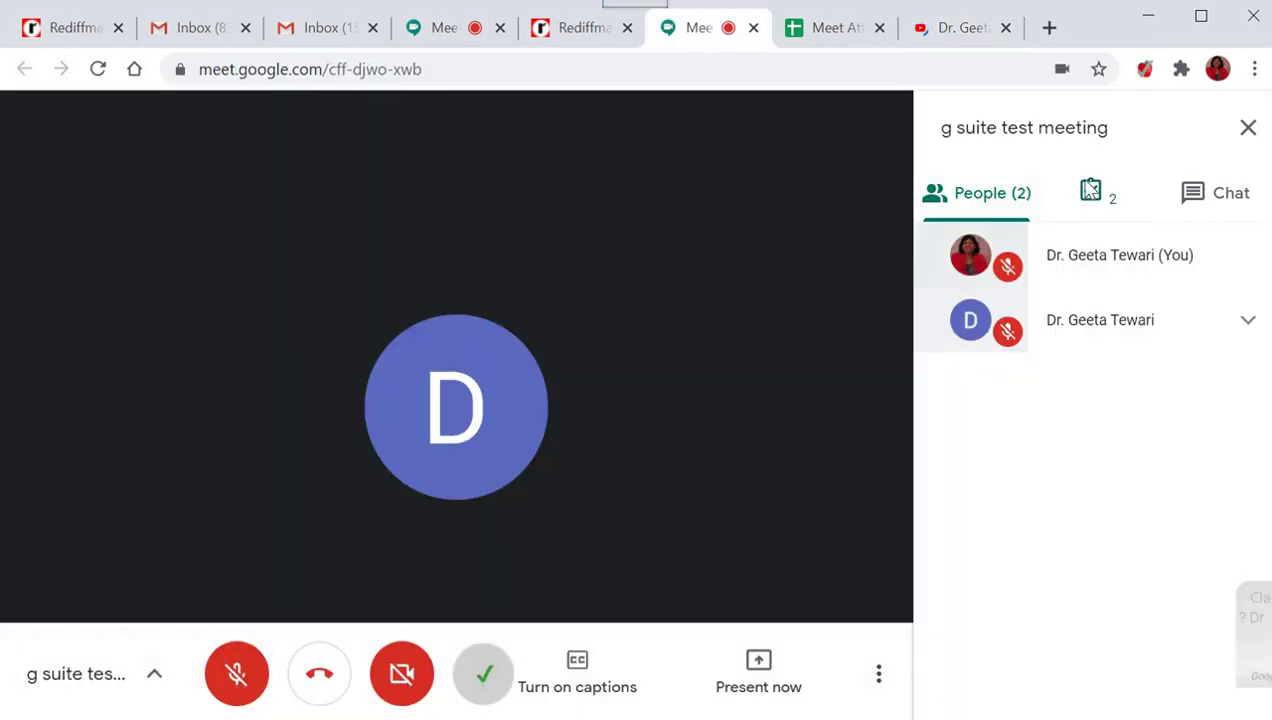
left_click(1090, 190)
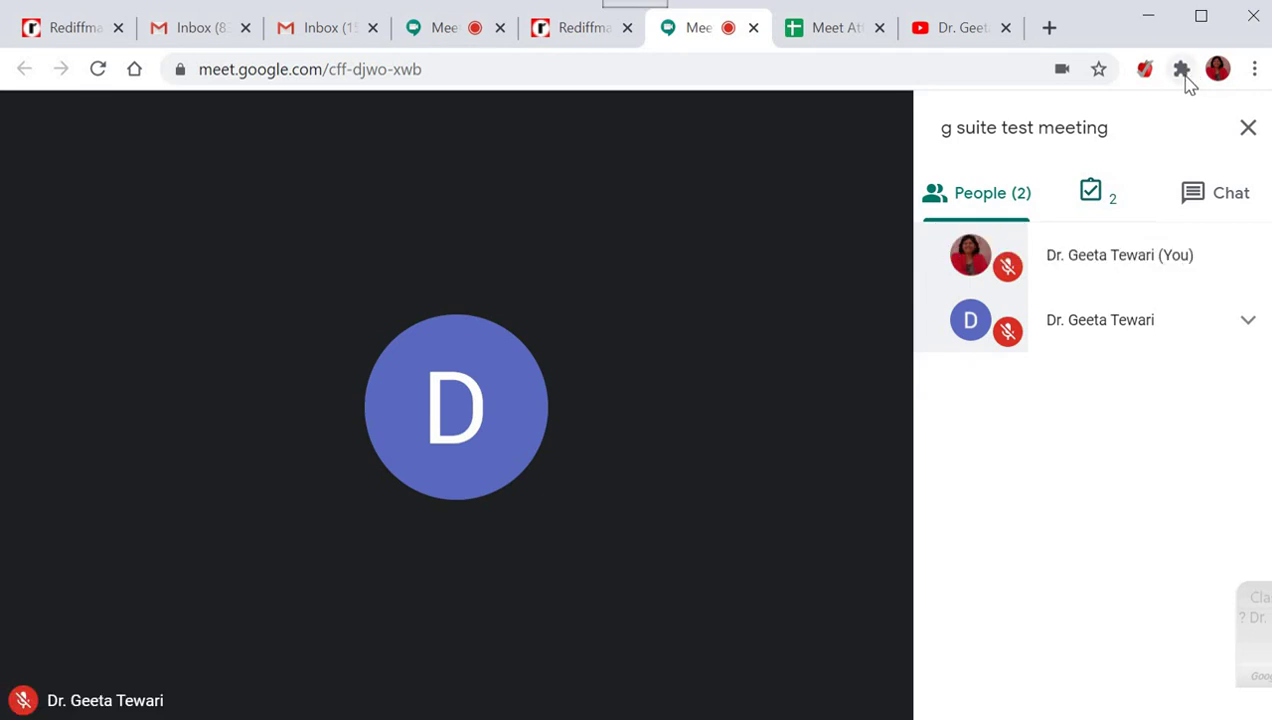
left_click(1182, 71)
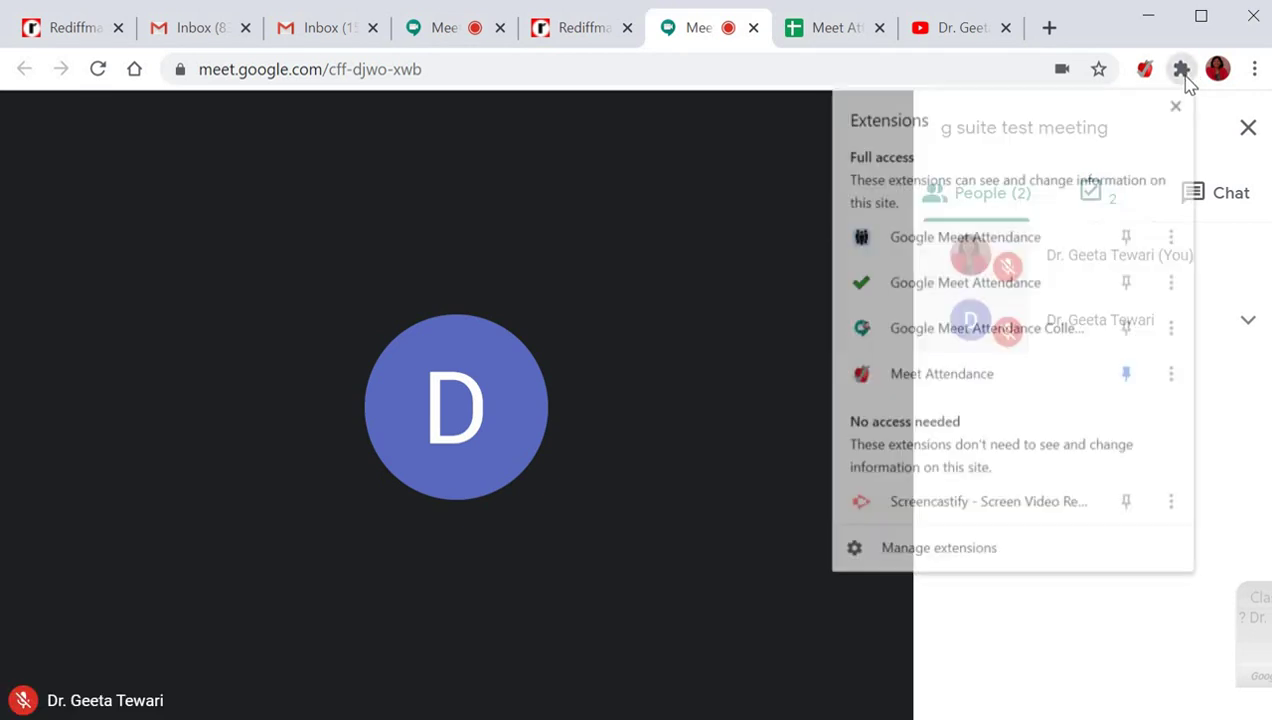
left_click(1003, 338)
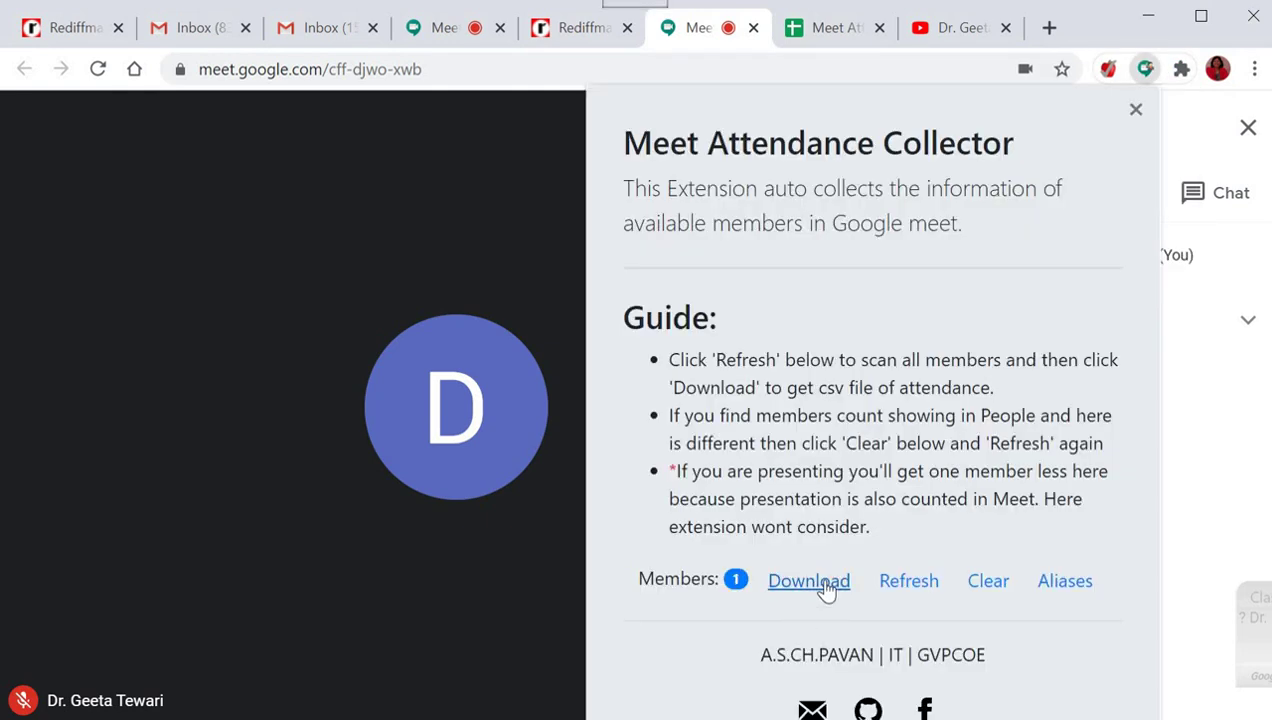
left_click(826, 590)
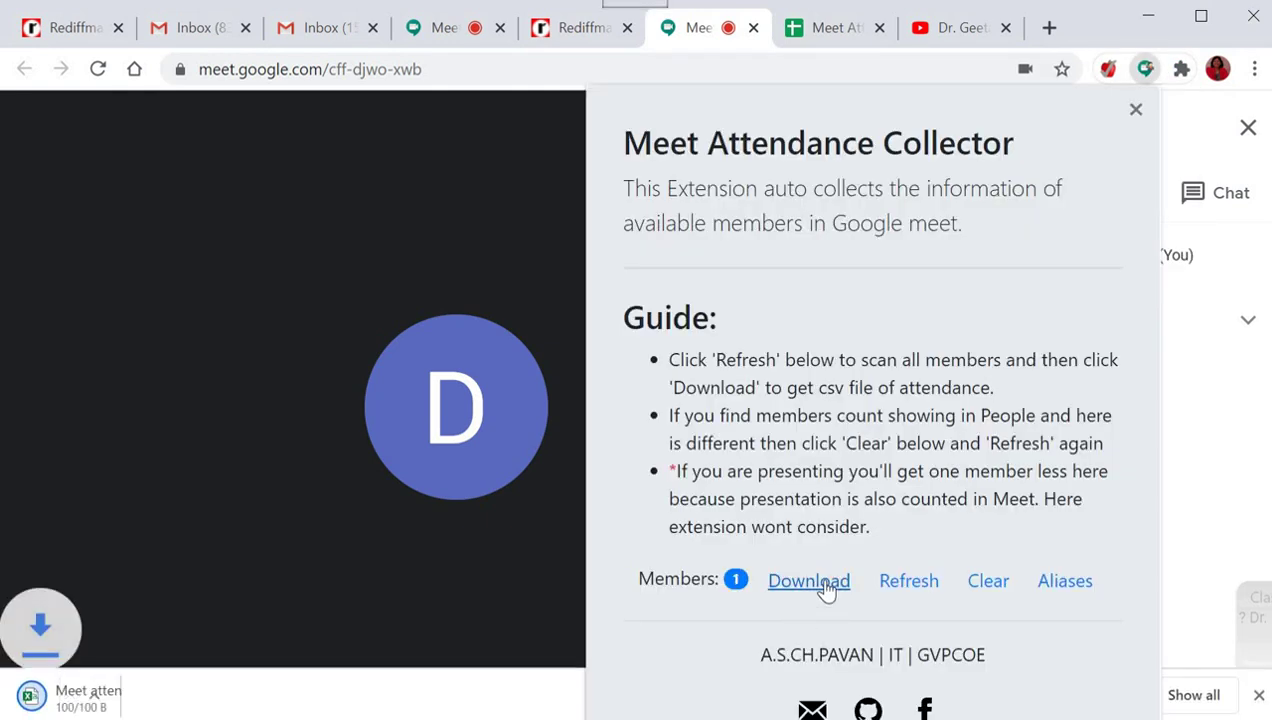
left_click(170, 705)
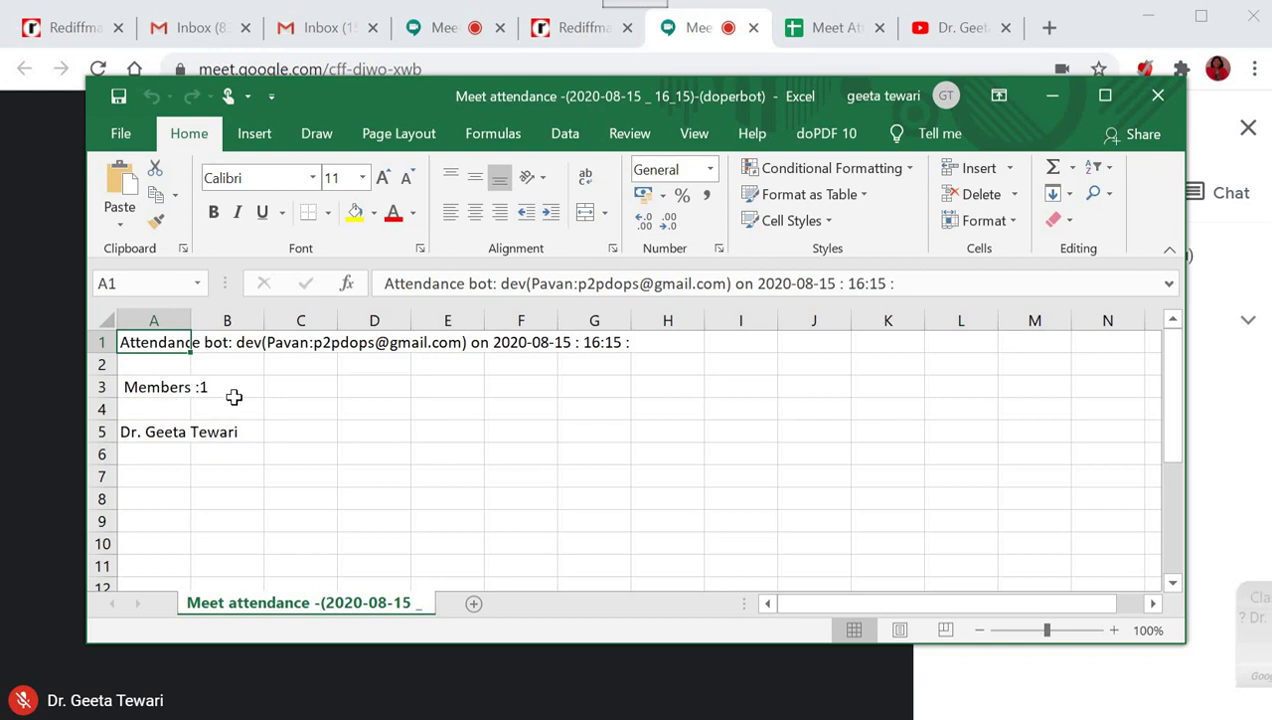
left_click(1158, 96)
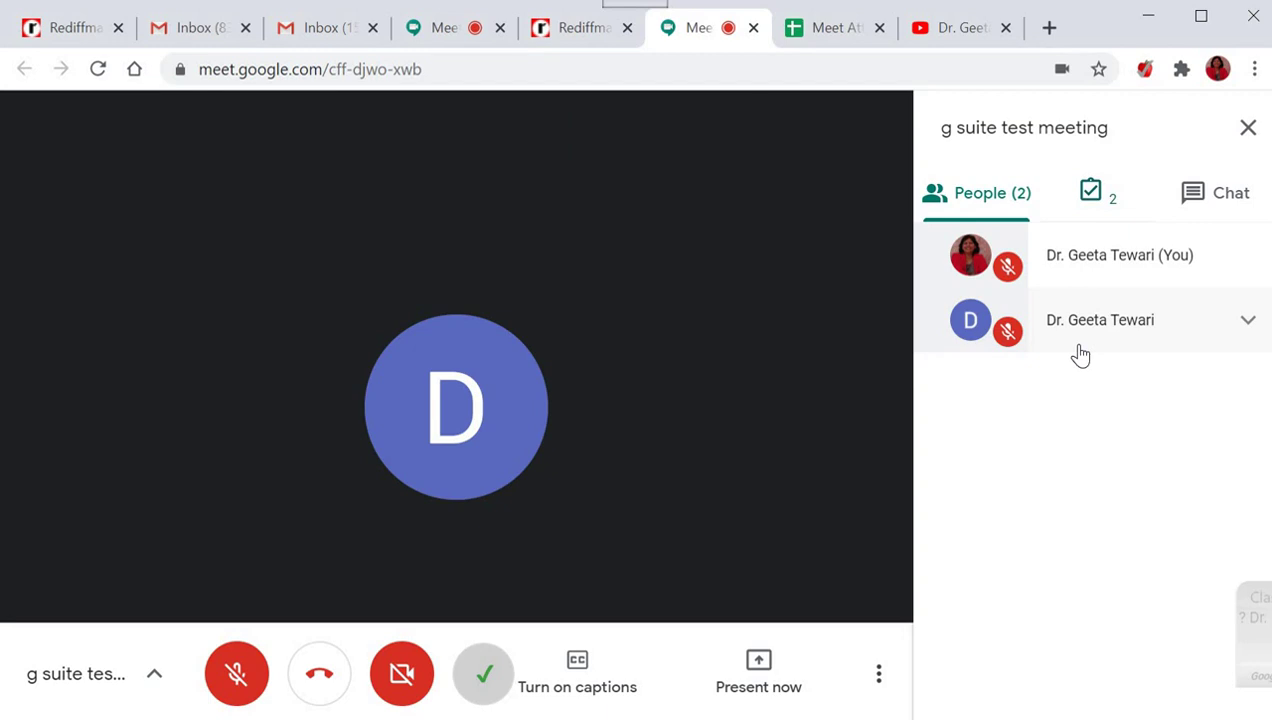
Dismiss the muted-microphone notice in the guest's meeting and check the guest's additional meeting options for a recording command.
mouse_move(1093, 195)
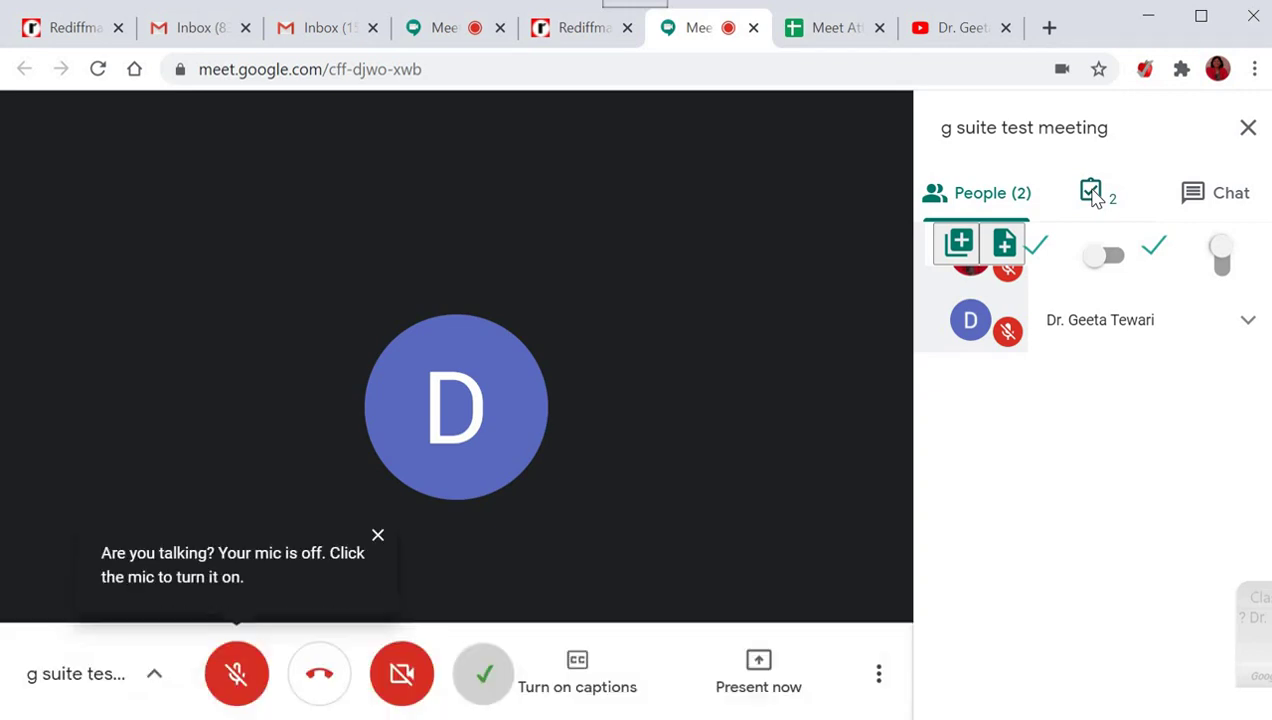
left_click(379, 537)
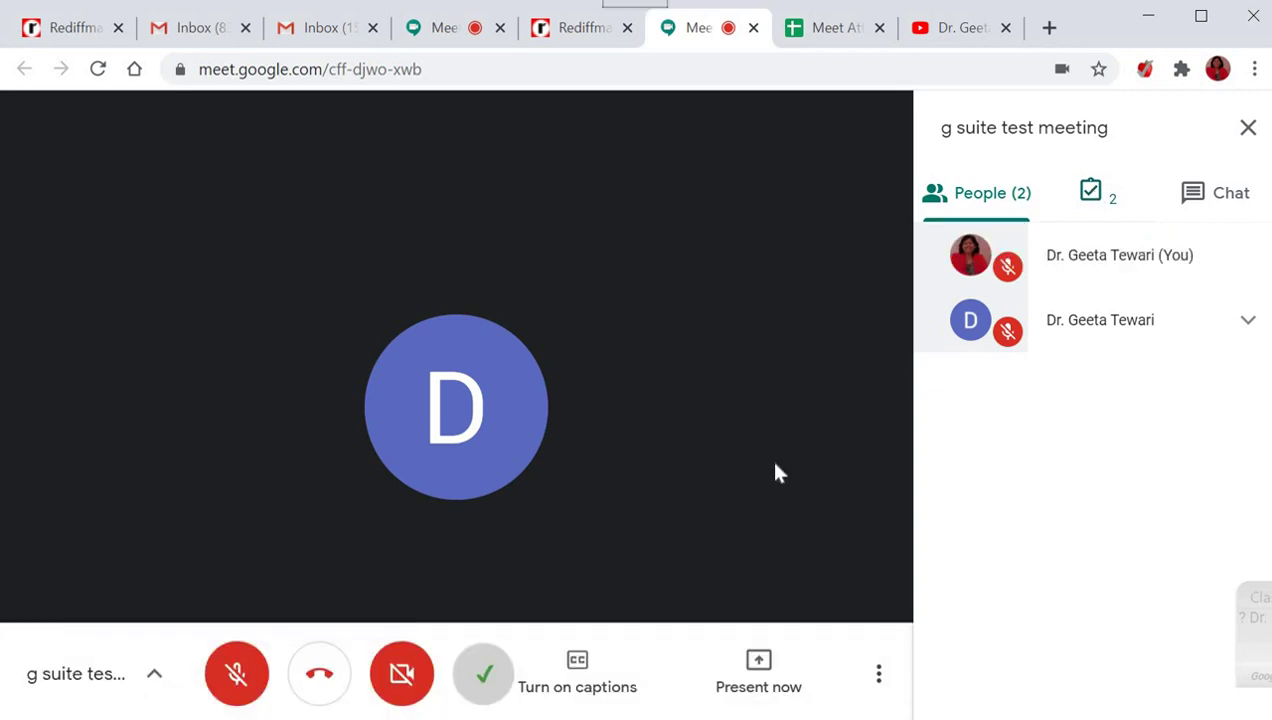
left_click(874, 682)
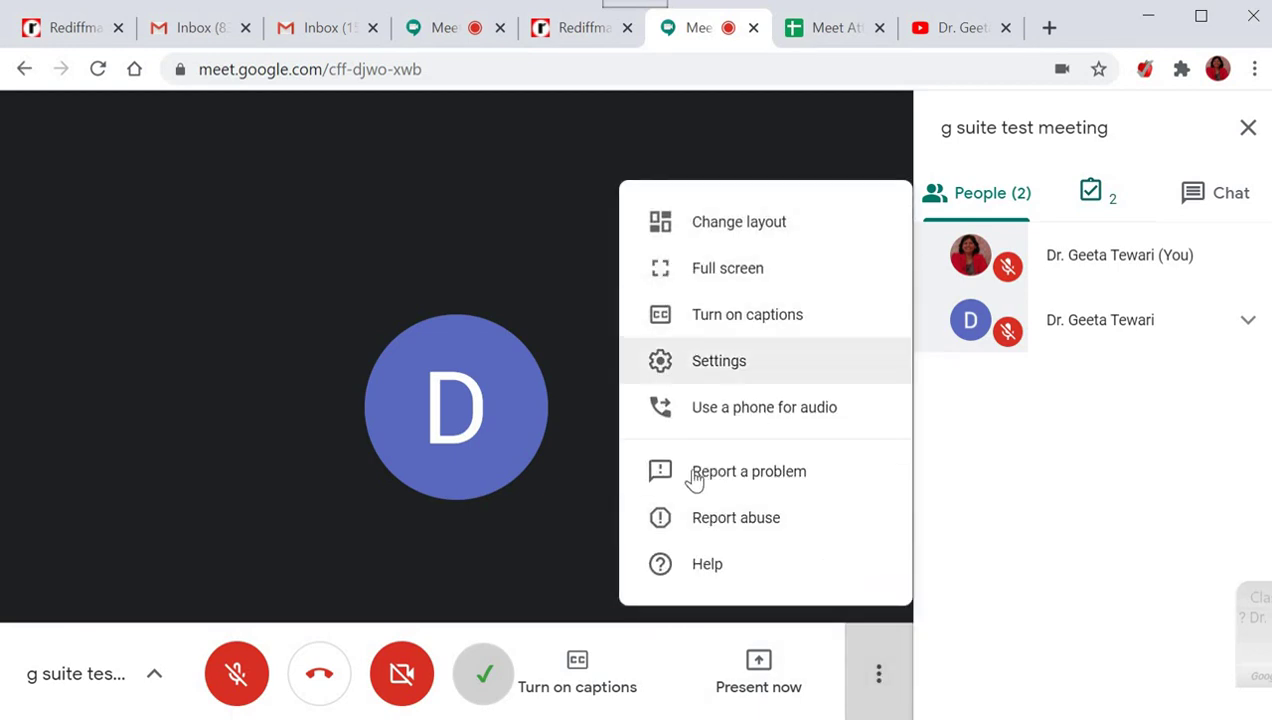
left_click(556, 249)
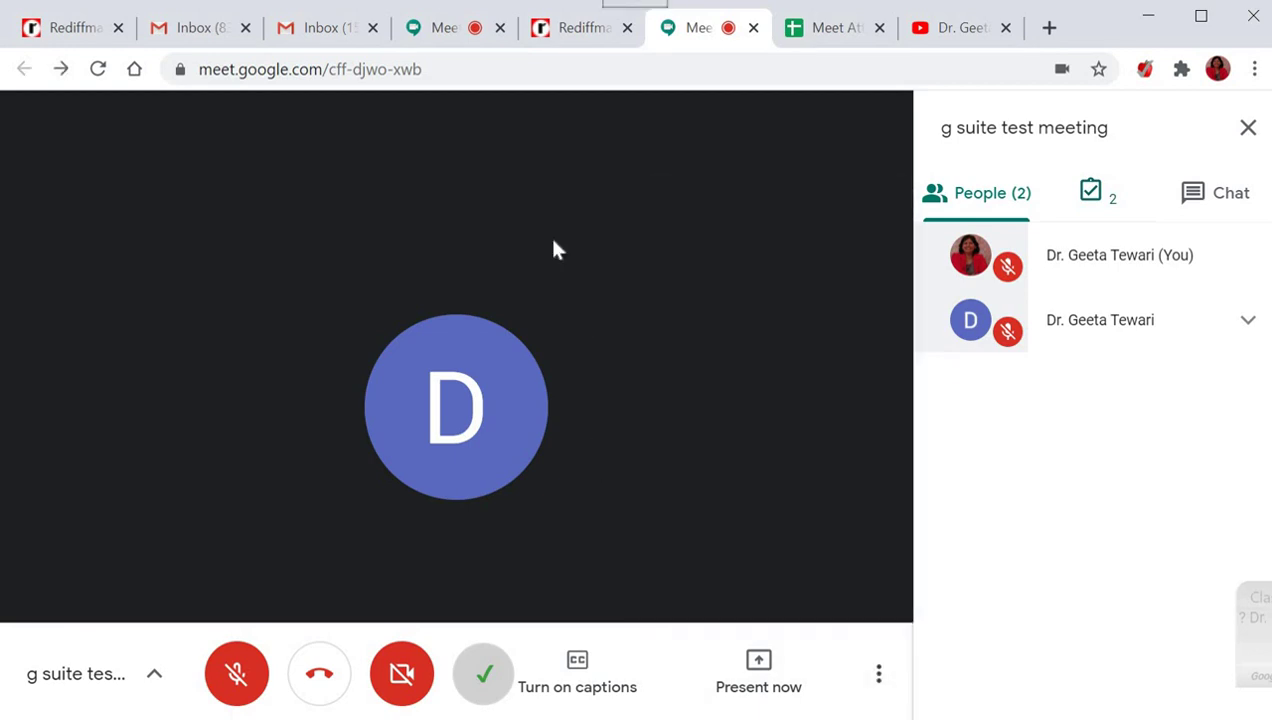
Switch to the organiser's session of the g suite test meeting and start recording the meeting, accepting the consent request.
left_click(440, 30)
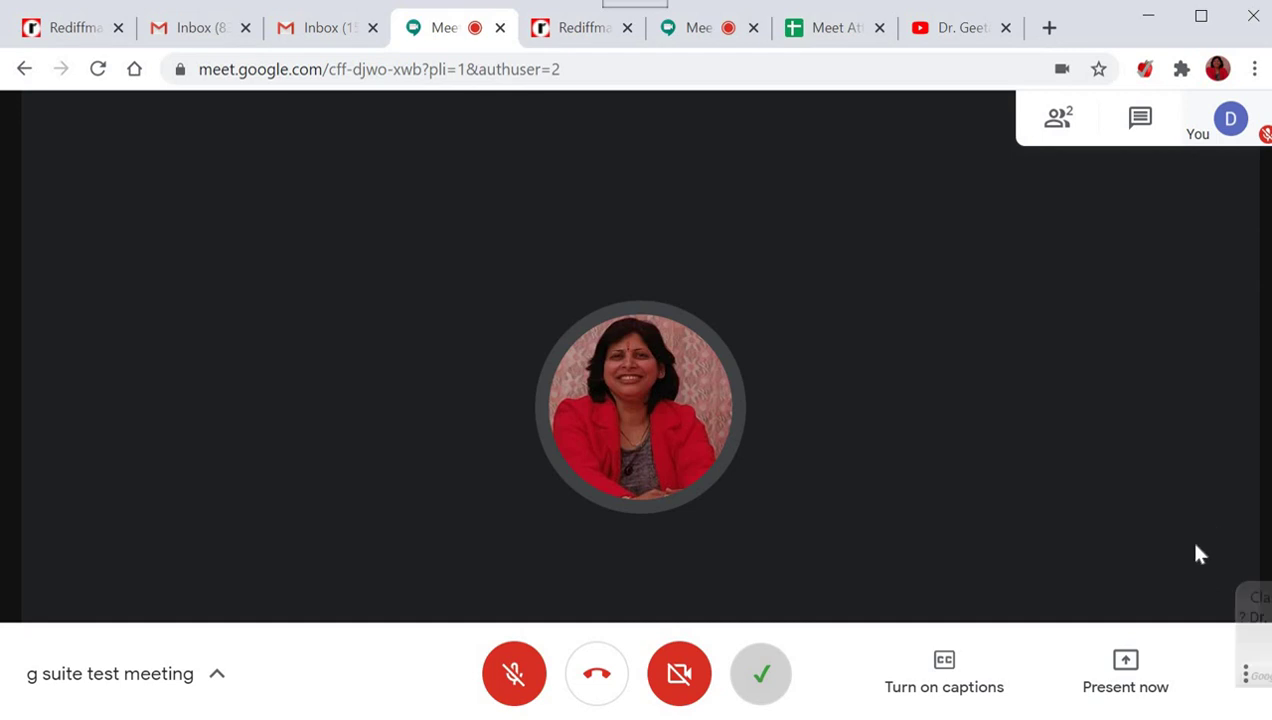
left_click(1245, 685)
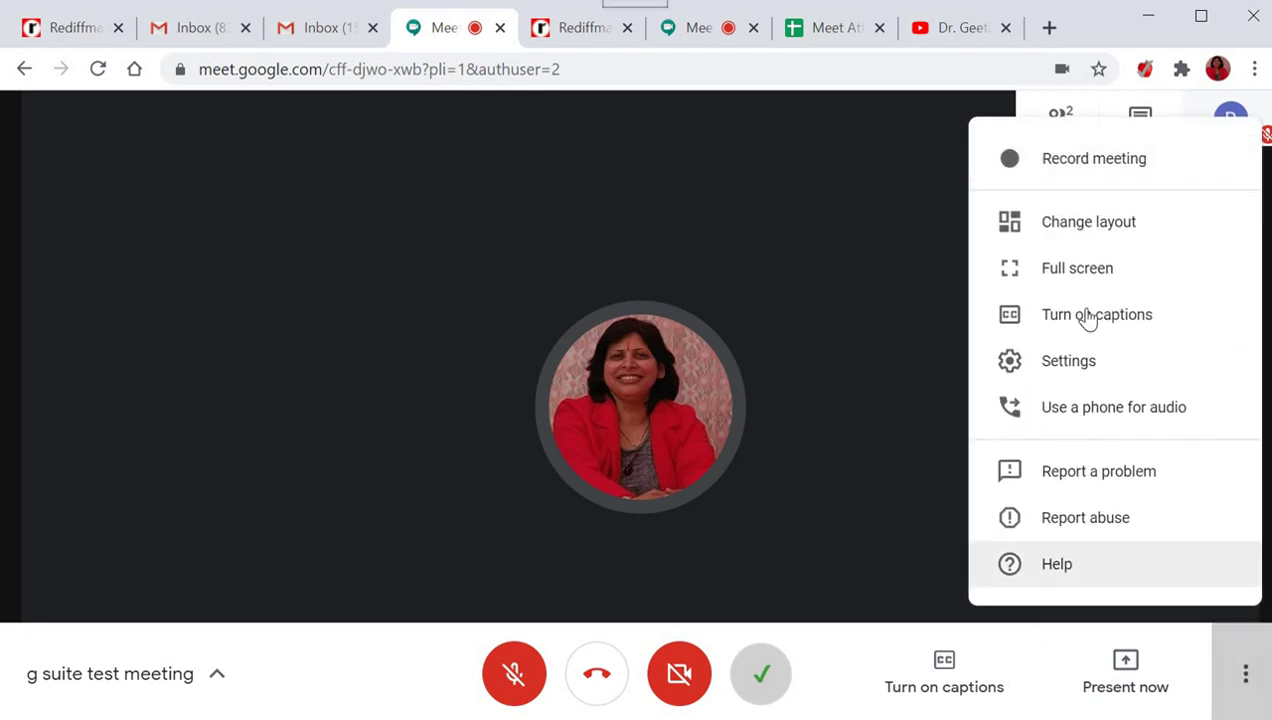
left_click(1058, 162)
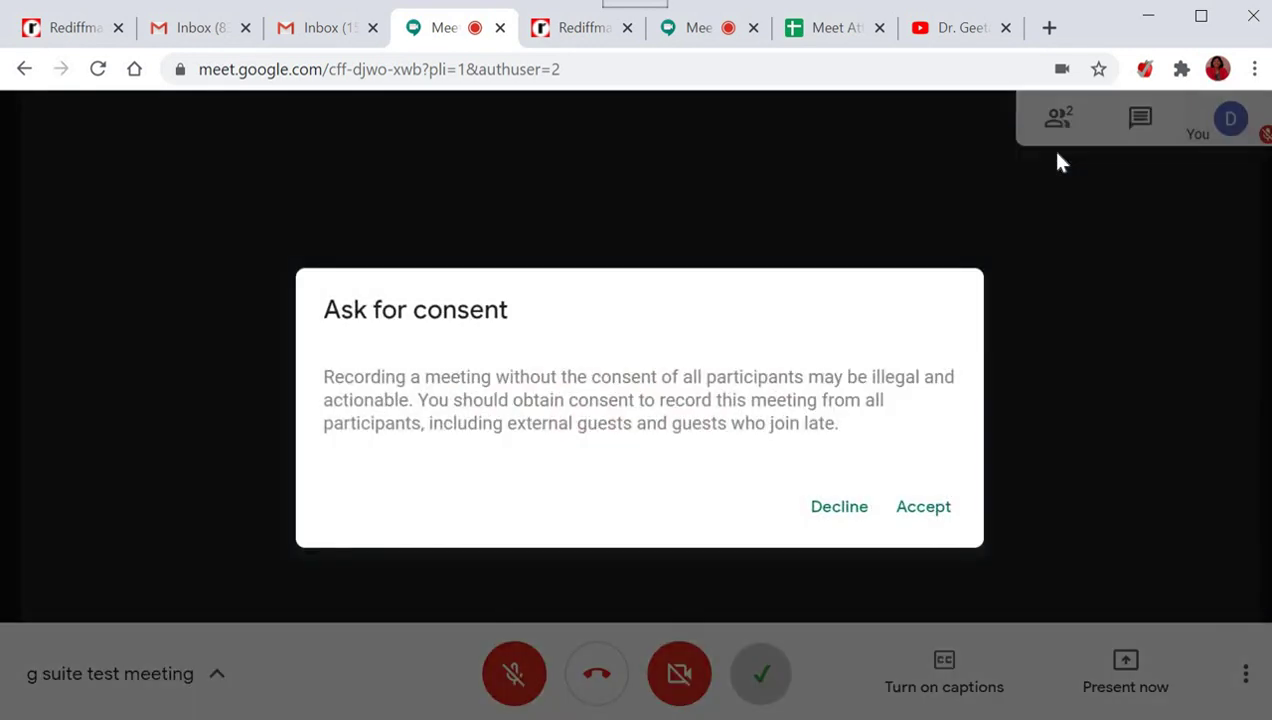
left_click(909, 509)
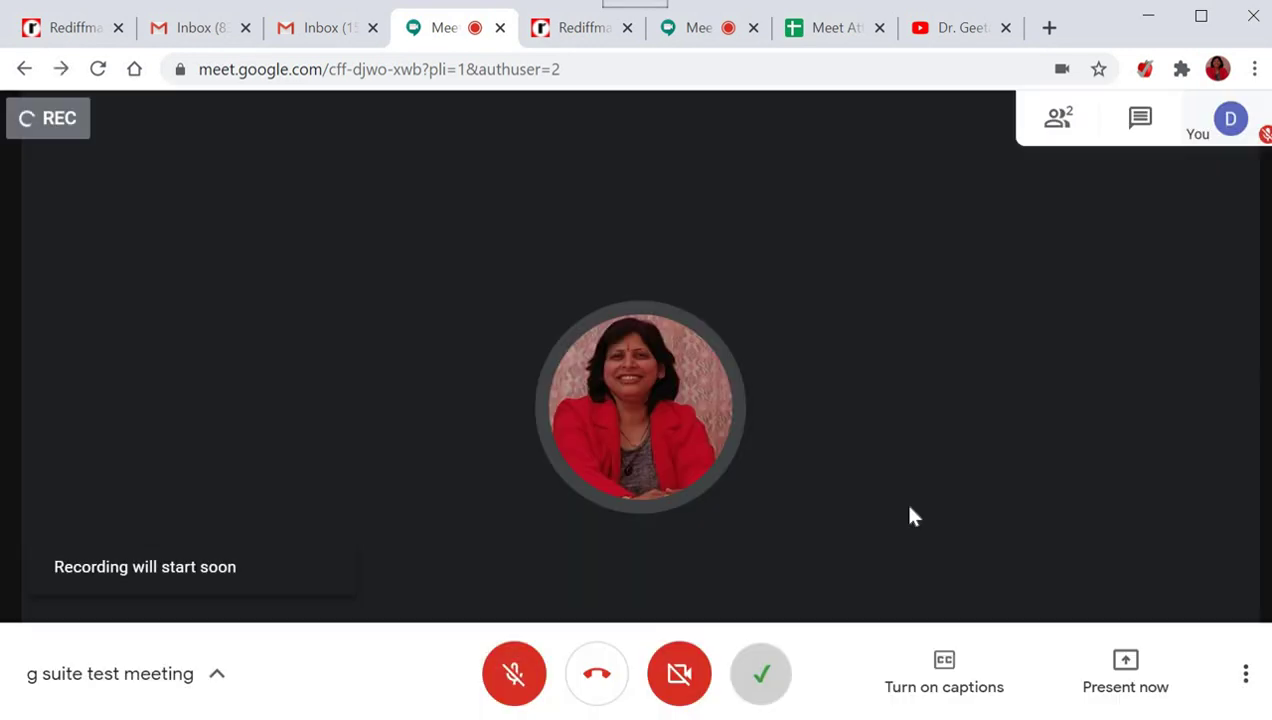